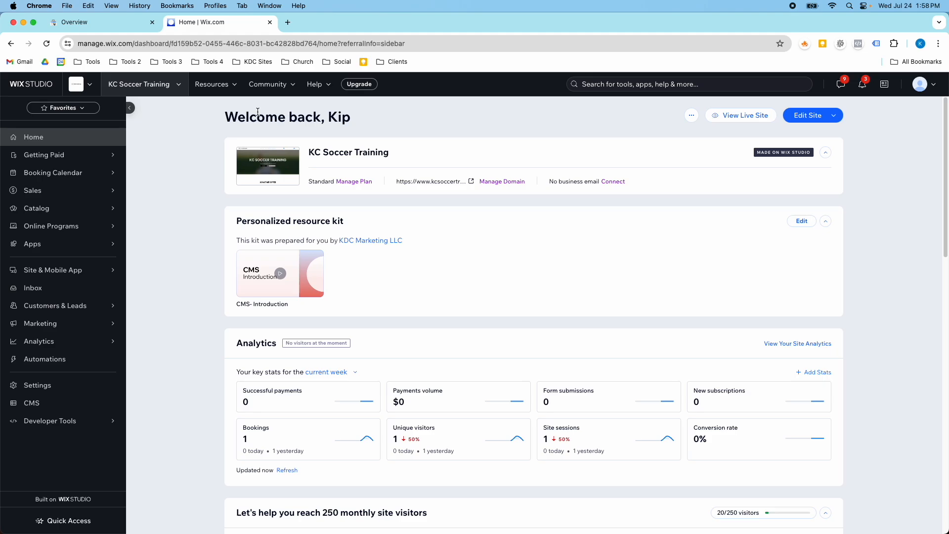
# Start adding a new property from the Search Console property selector
pyautogui.click(124, 24)
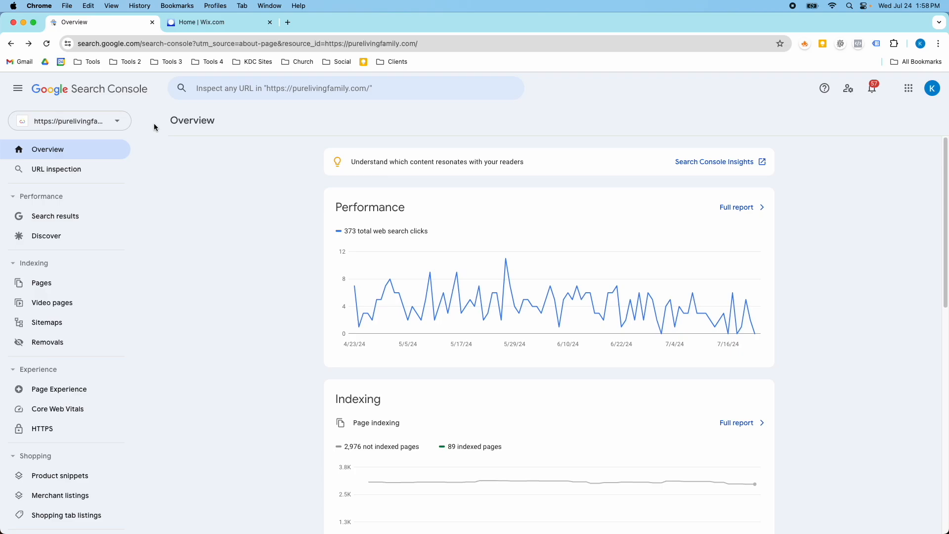
pyautogui.click(123, 120)
pyautogui.scroll(-10, 117, 185)
pyautogui.scroll(-3, 111, 272)
pyautogui.click(70, 378)
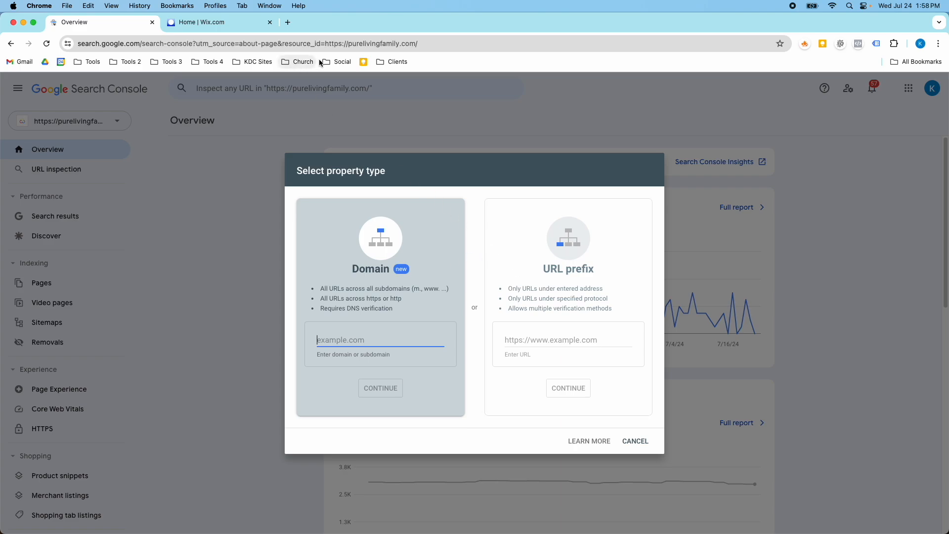
# Open kcsoccertraining.com in a new tab and copy its site address
pyautogui.click(288, 22)
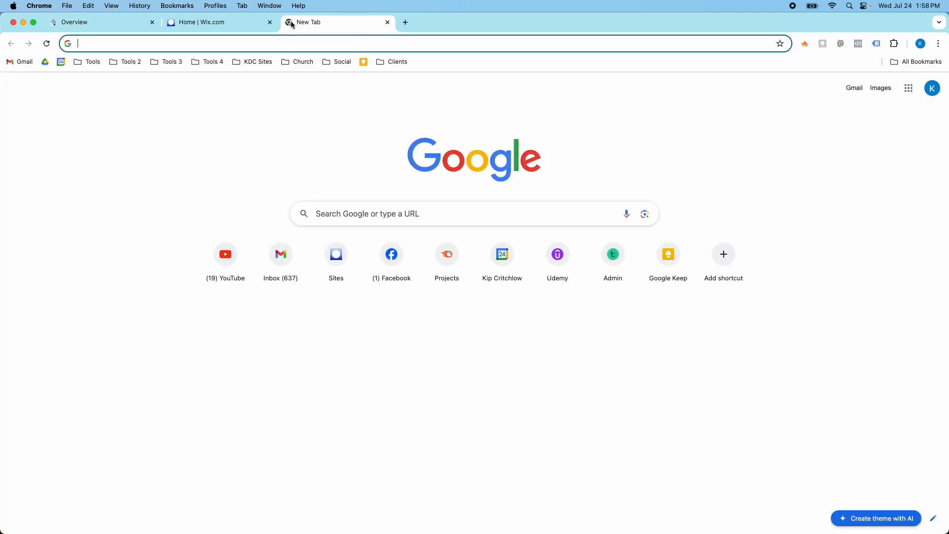
pyautogui.write('kc')
pyautogui.press('Return')
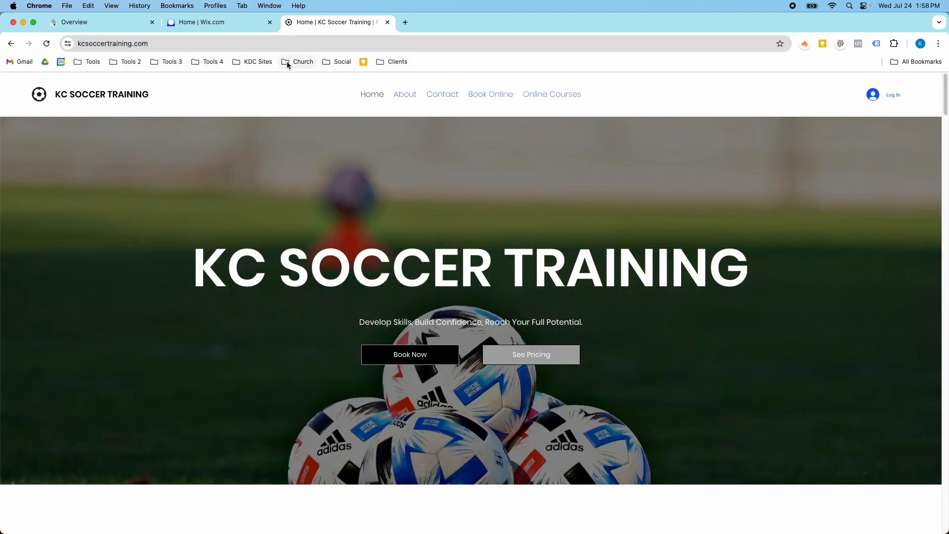
pyautogui.click(278, 43)
pyautogui.press('super+c')
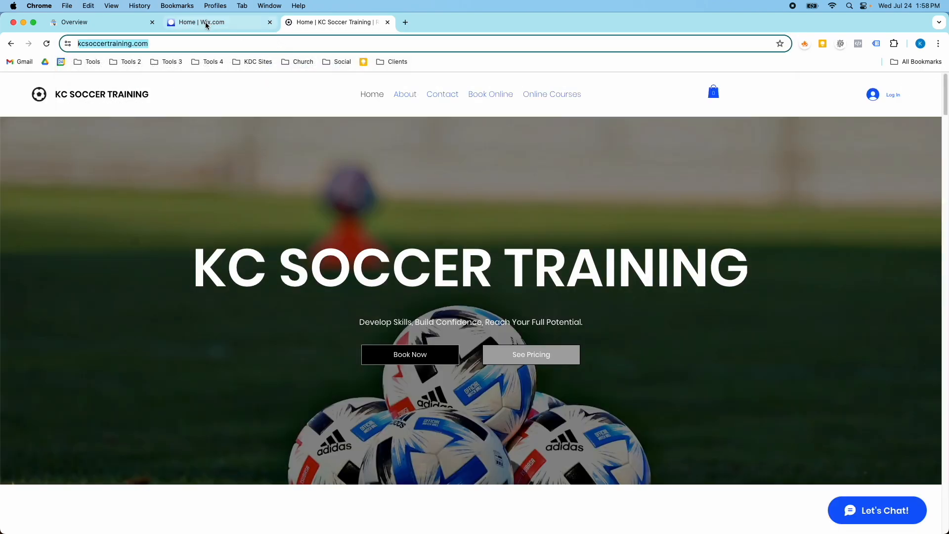
# Paste the site address as a URL prefix property and continue
pyautogui.click(127, 23)
pyautogui.click(534, 337)
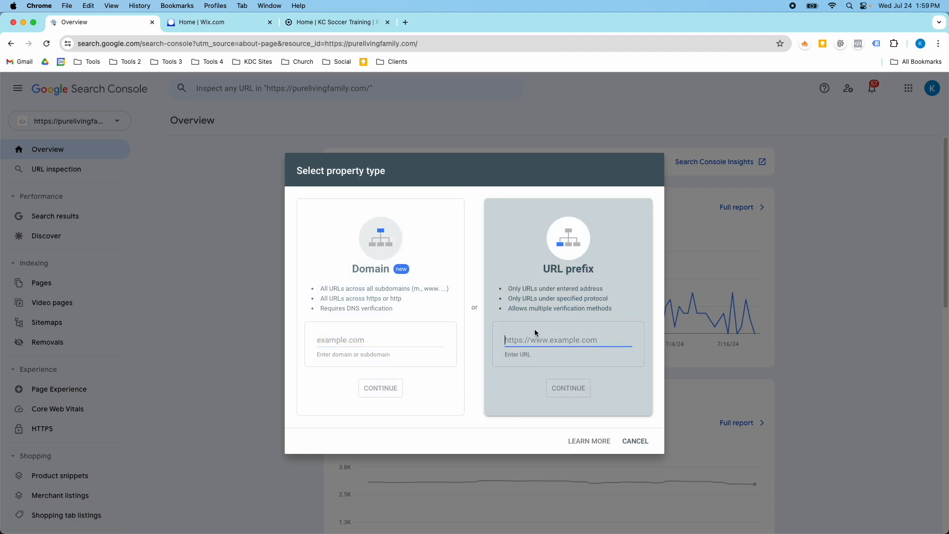
pyautogui.press('super+v')
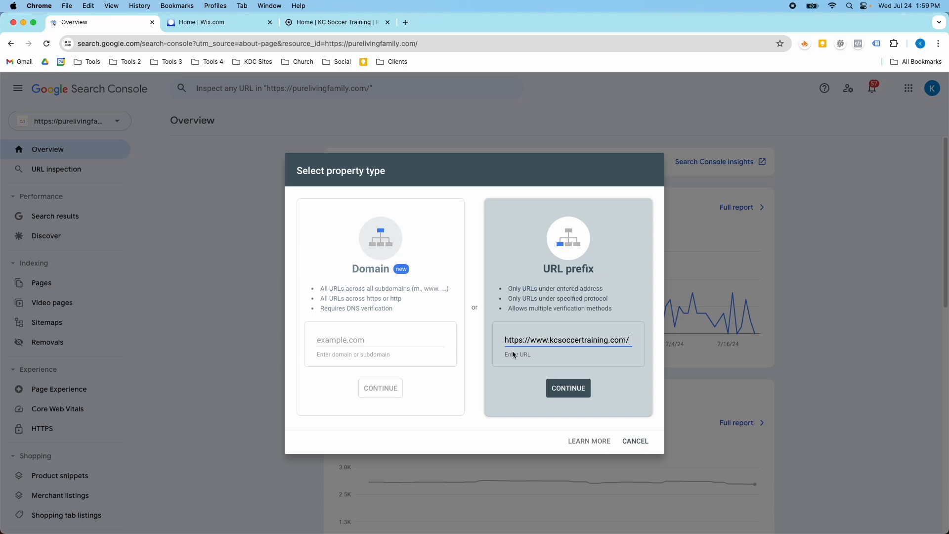
pyautogui.click(324, 23)
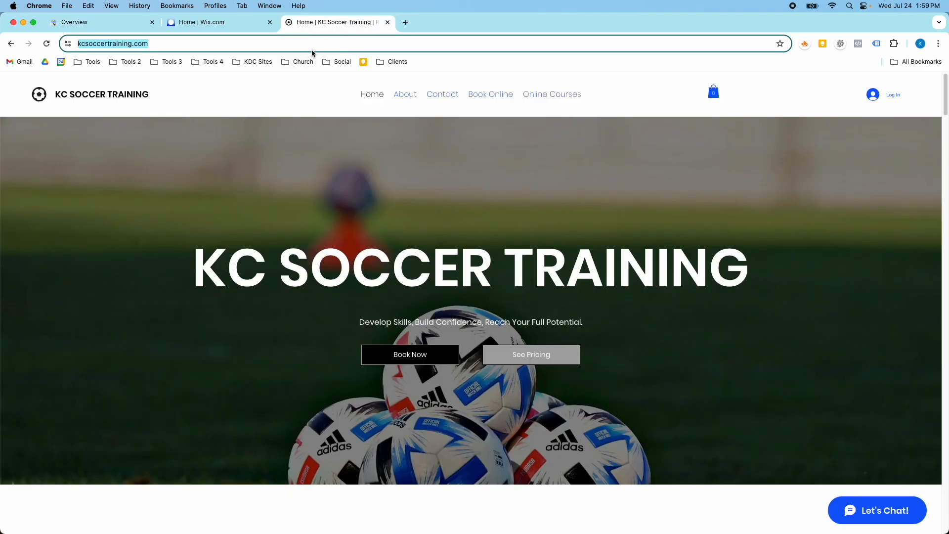
pyautogui.click(140, 26)
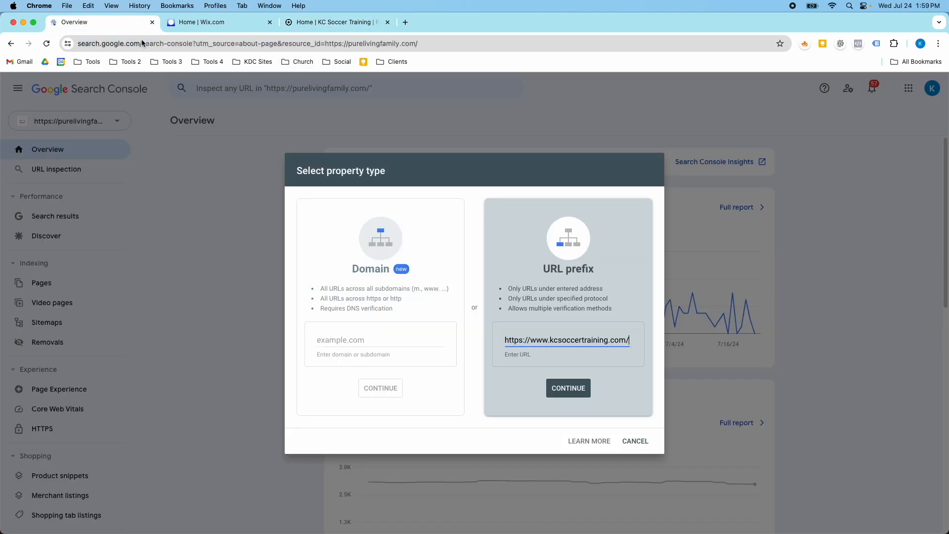
pyautogui.click(569, 387)
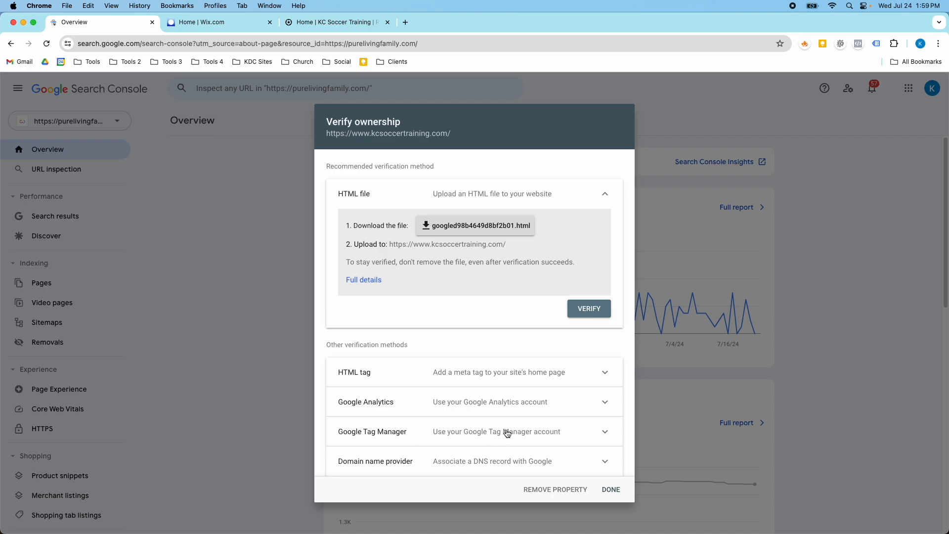
# Expand the HTML tag verification method and copy its meta tag
pyautogui.click(513, 401)
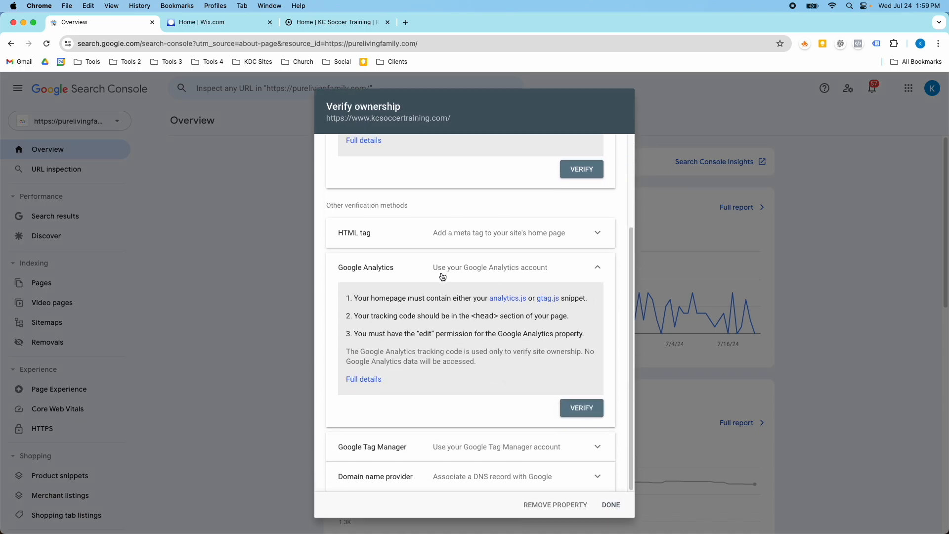
pyautogui.click(597, 267)
pyautogui.click(595, 367)
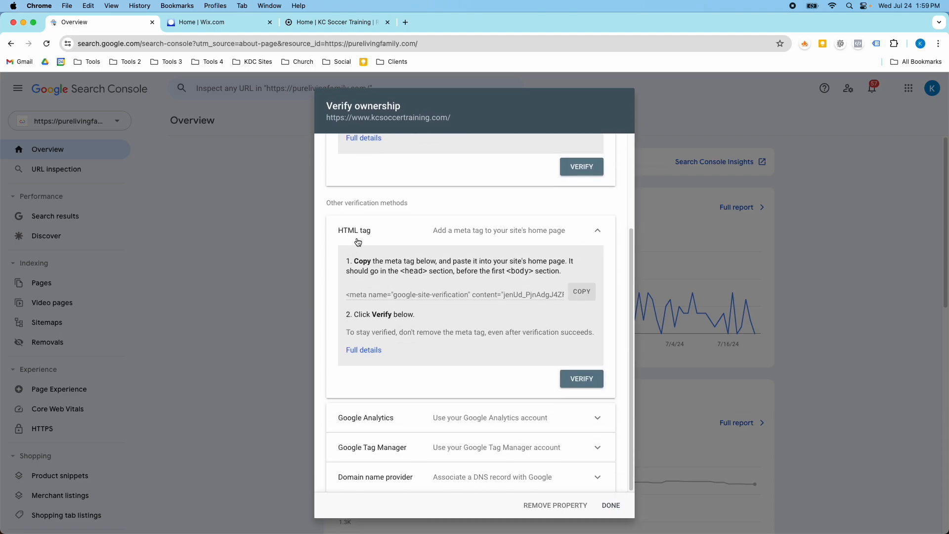
pyautogui.click(581, 293)
# Open the Custom code settings in the Wix site dashboard
pyautogui.click(296, 23)
pyautogui.click(217, 22)
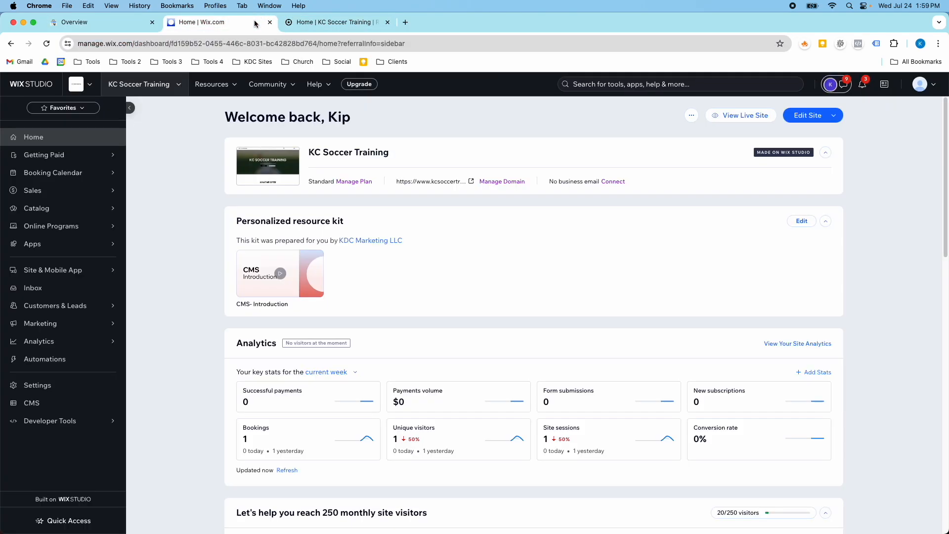
pyautogui.click(74, 382)
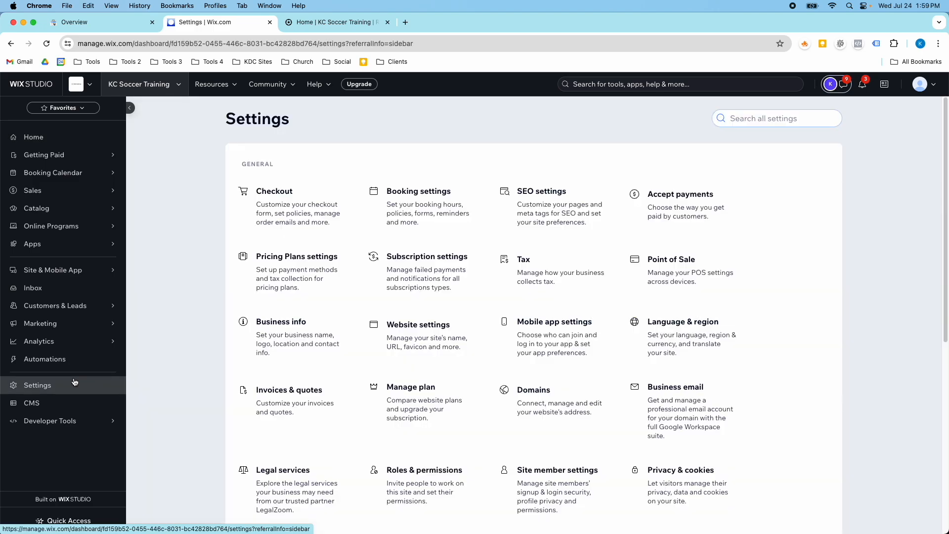
pyautogui.scroll(-5, 328, 379)
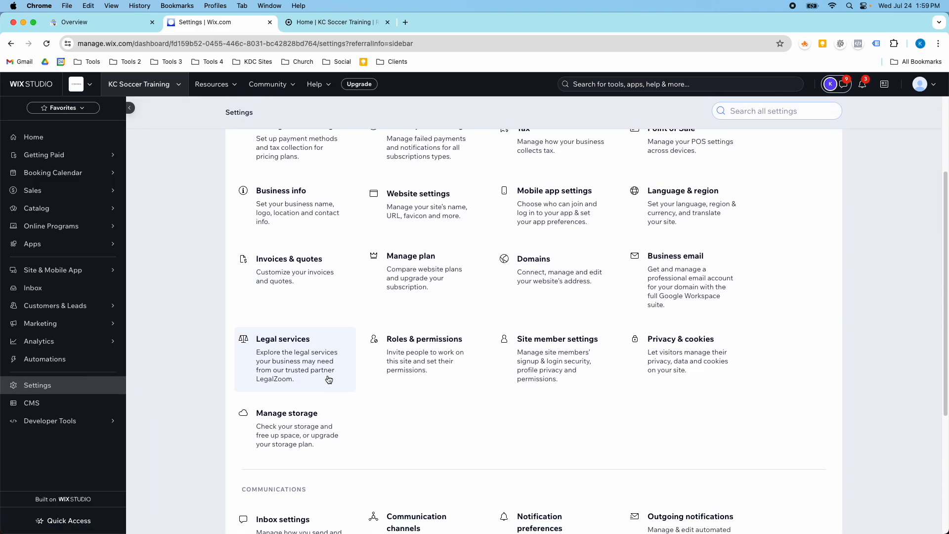
pyautogui.scroll(5, 329, 379)
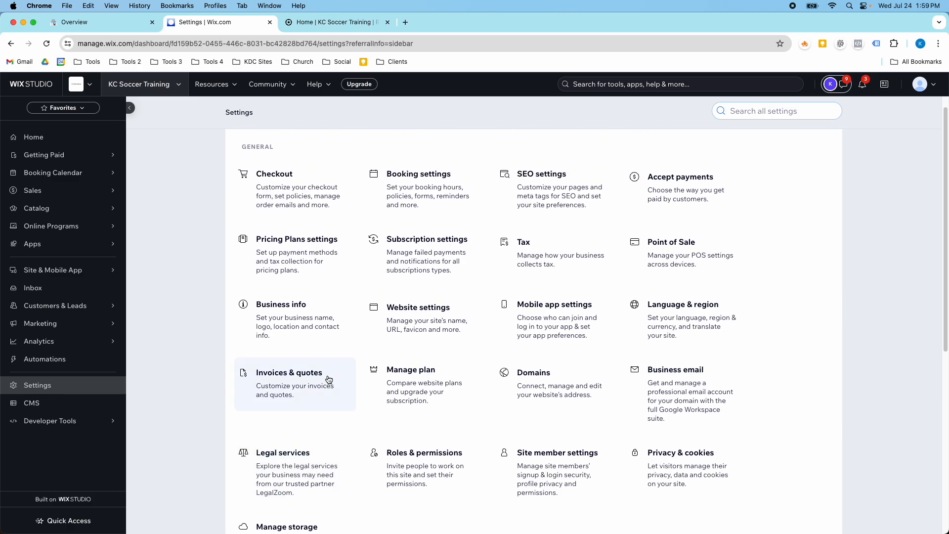
pyautogui.scroll(-8, 328, 379)
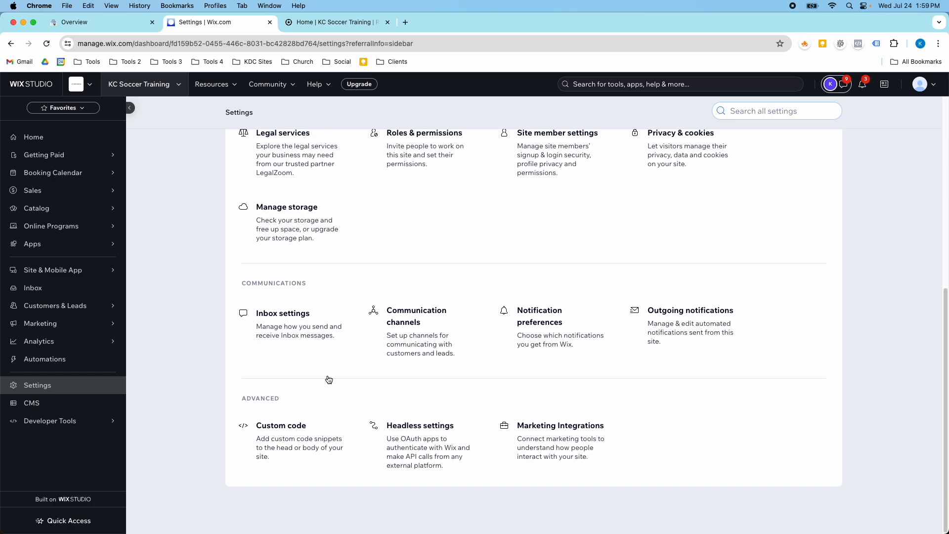
pyautogui.click(284, 440)
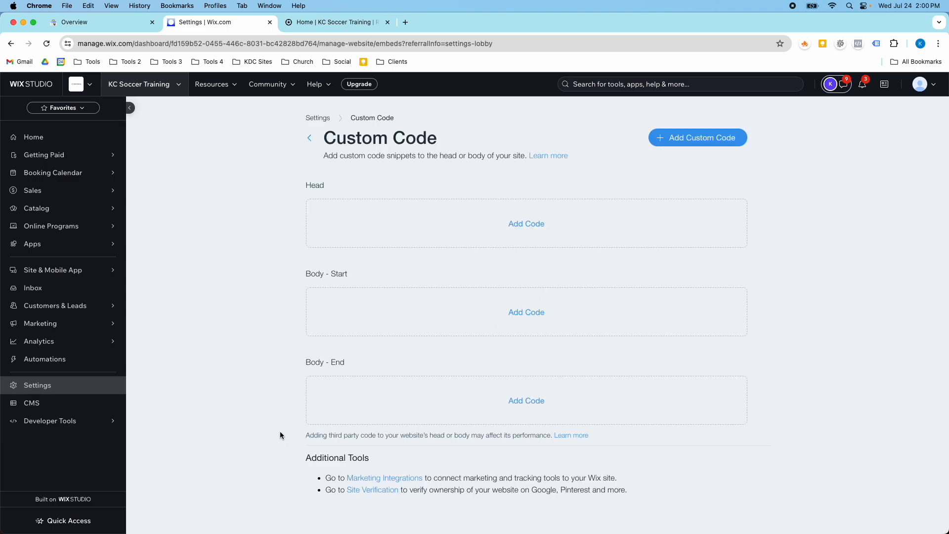
# Add a head code snippet and paste the Google verification meta tag into it
pyautogui.click(518, 230)
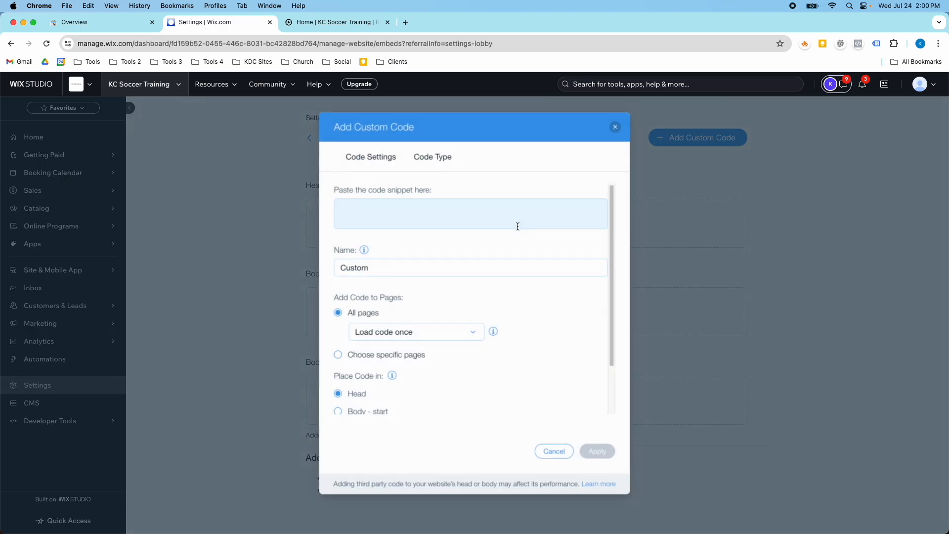
pyautogui.click(439, 210)
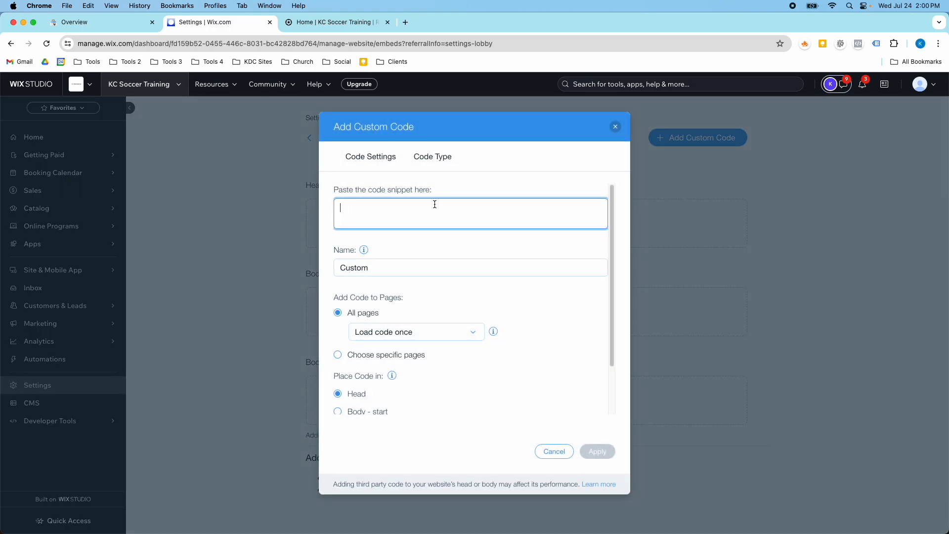
pyautogui.press('super+v')
# Name the snippet Google Search Console HTML Tag and apply it
pyautogui.click(410, 262)
pyautogui.write('Googl')
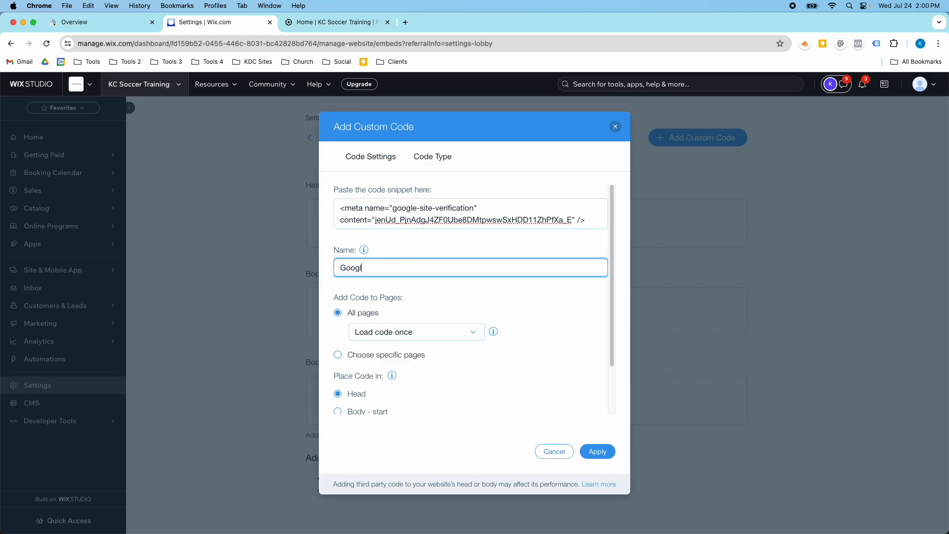
pyautogui.write('e Search Console HTML Tagd')
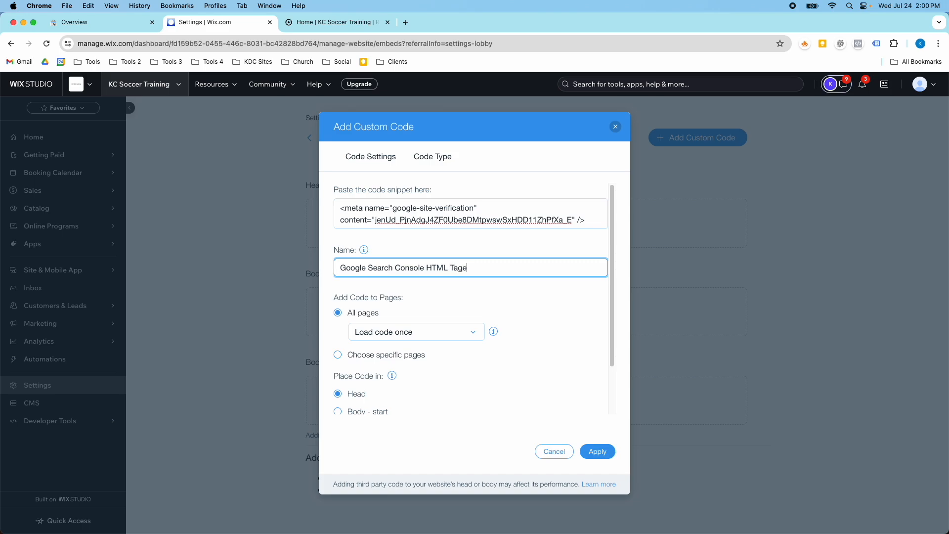
pyautogui.press('BackSpace')
pyautogui.scroll(-2, 367, 341)
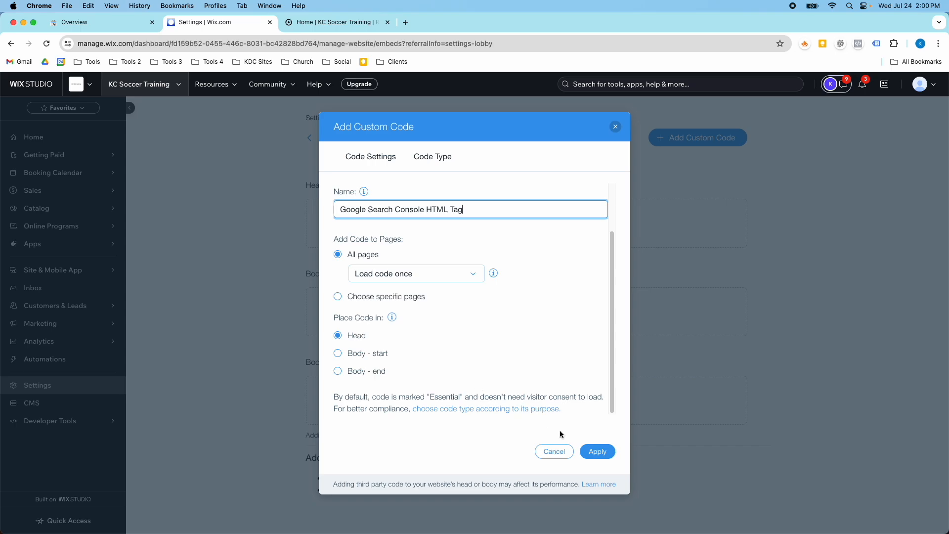
pyautogui.click(597, 451)
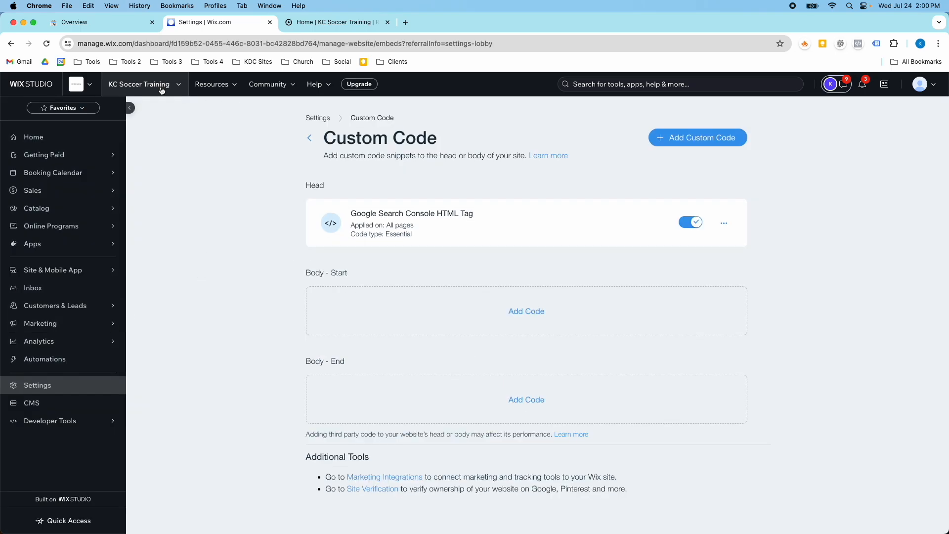
# Return to the Custom code page to check the head snippet
pyautogui.click(88, 23)
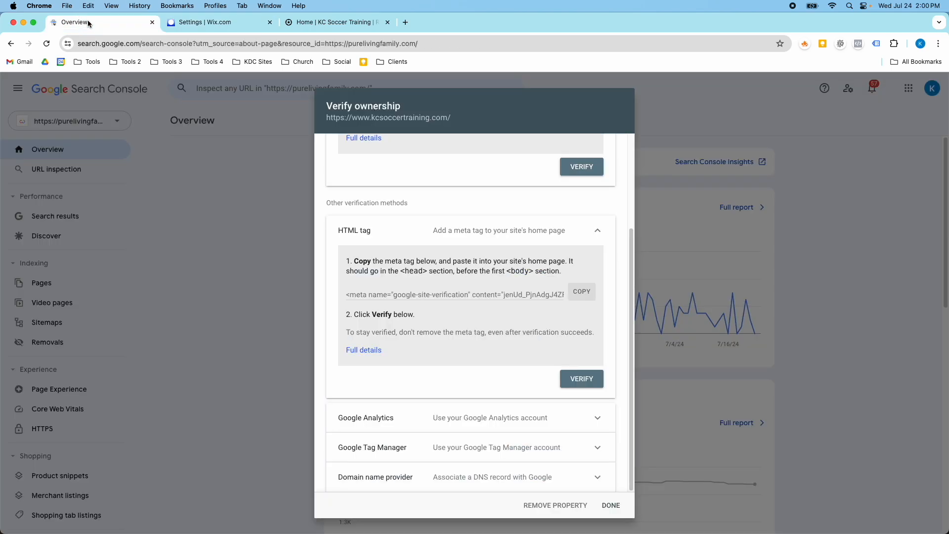
pyautogui.click(286, 26)
pyautogui.click(233, 23)
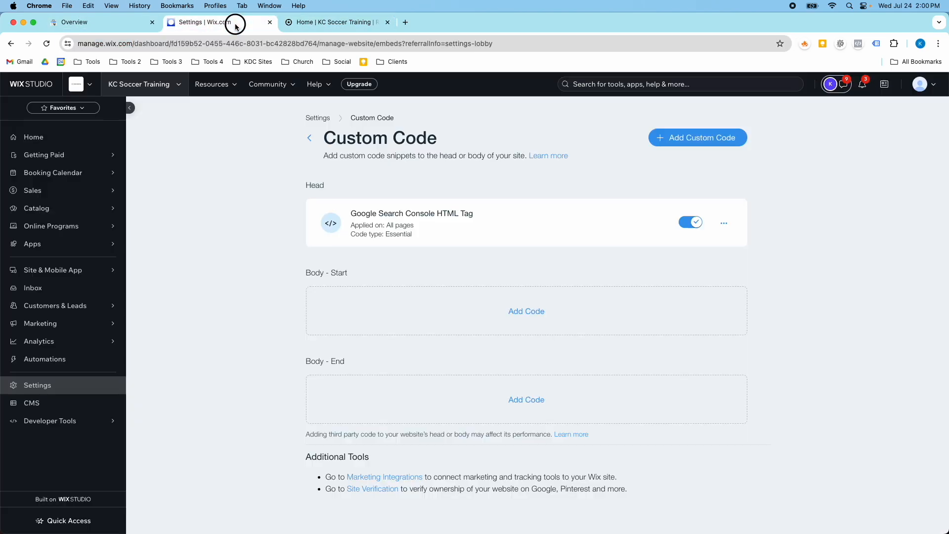
pyautogui.click(65, 141)
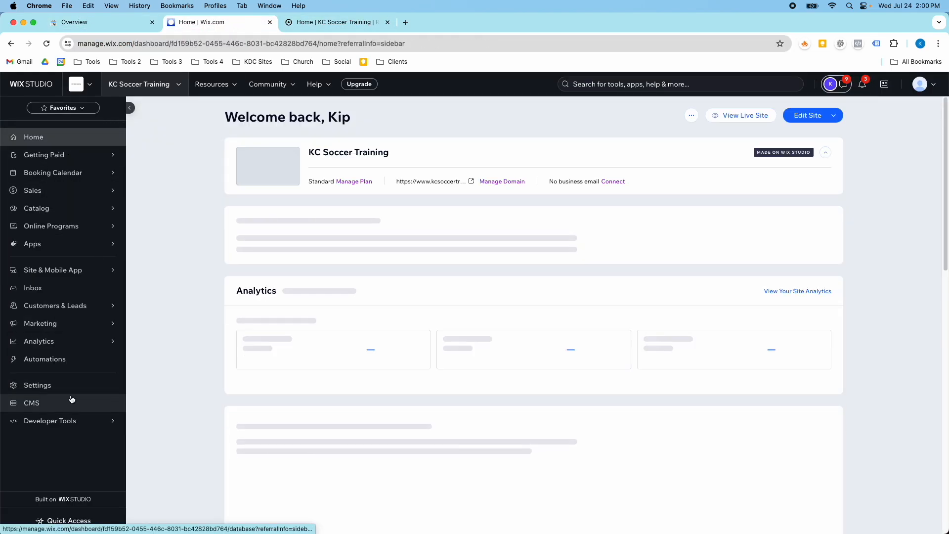
pyautogui.scroll(-10, 355, 314)
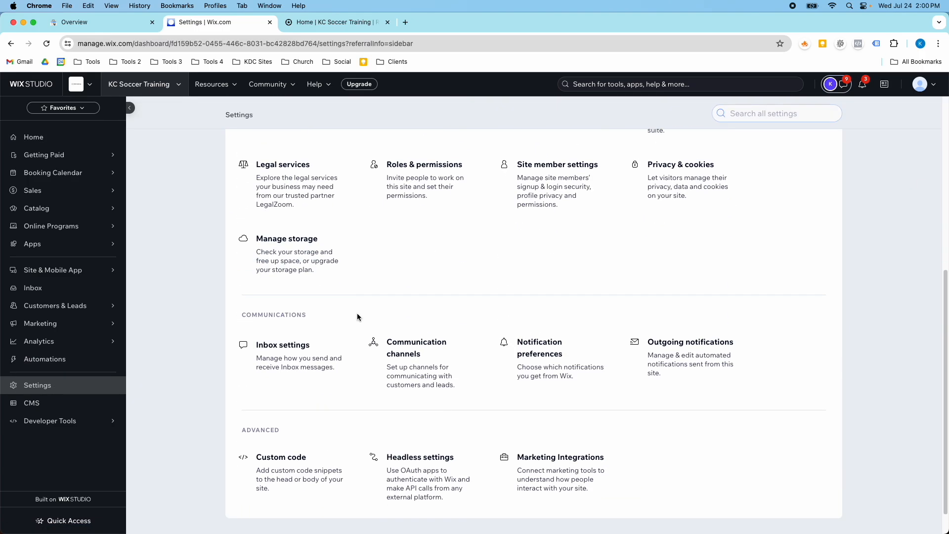
pyautogui.click(301, 424)
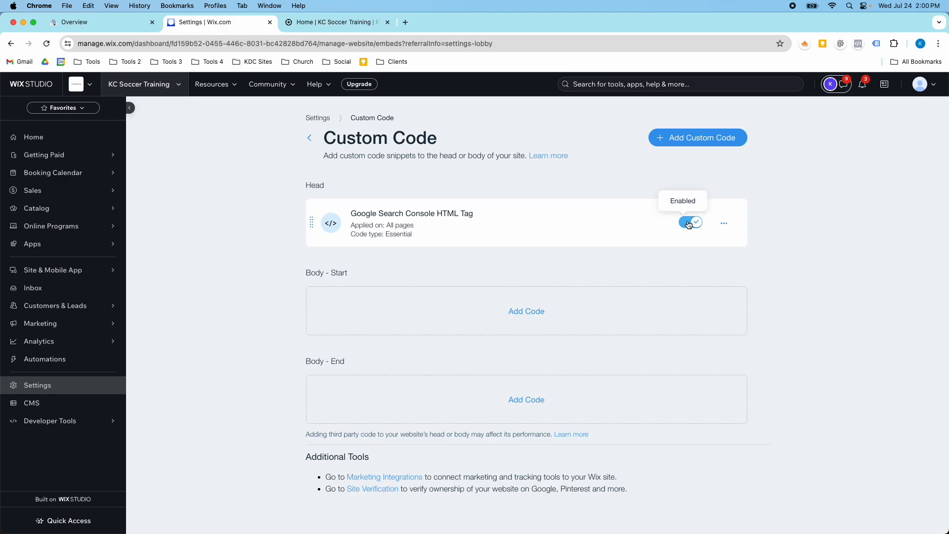
# Verify site ownership with the HTML tag and go to the new property
pyautogui.click(132, 26)
pyautogui.click(566, 380)
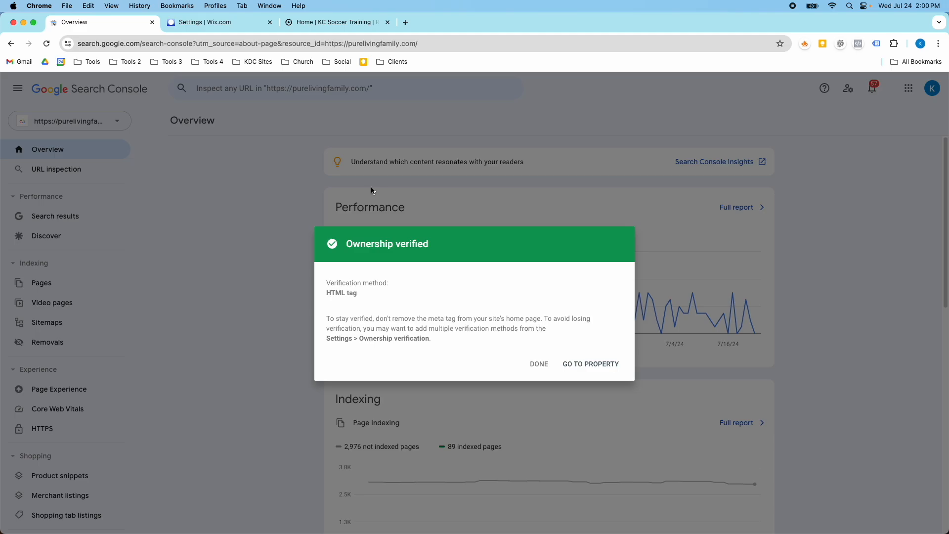
pyautogui.click(564, 365)
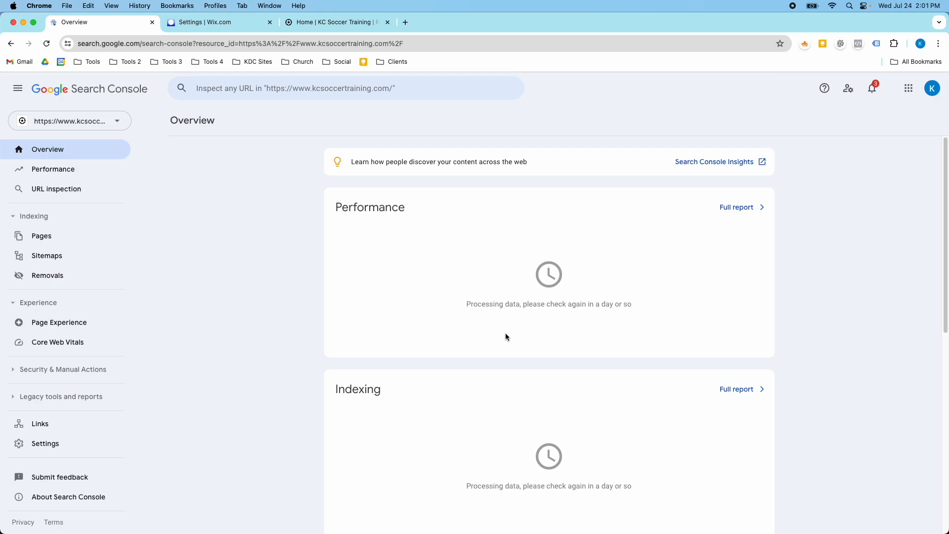
# Review the property list and the new property's overview
pyautogui.click(117, 121)
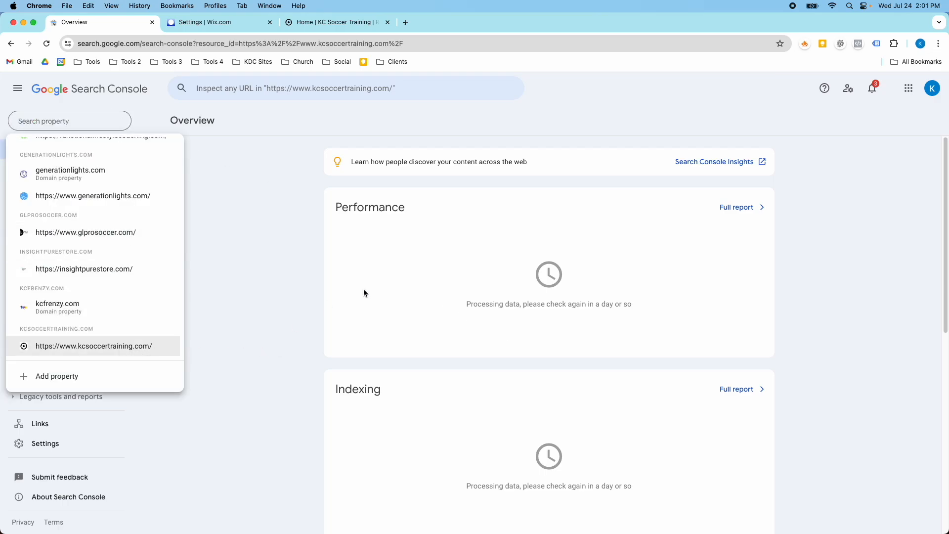
pyautogui.click(381, 259)
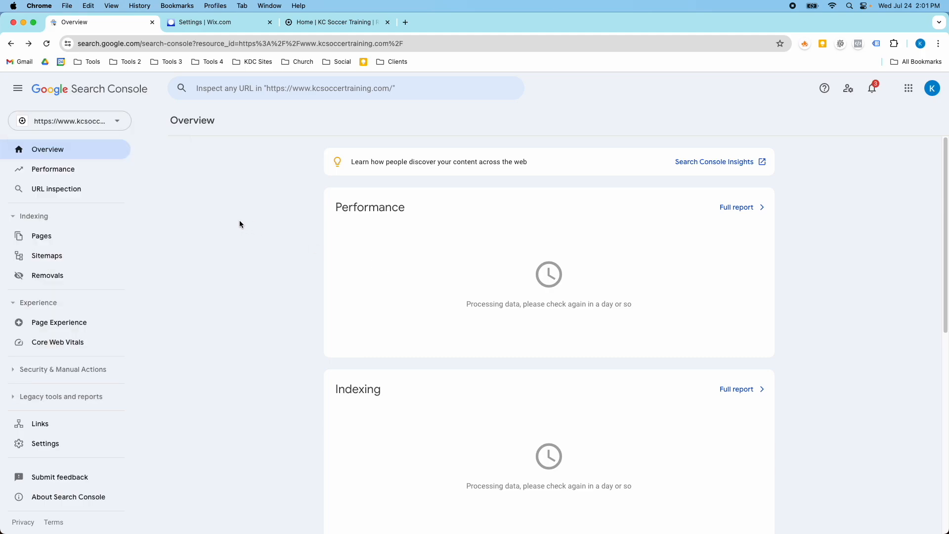
pyautogui.scroll(-3, 463, 307)
pyautogui.scroll(-3, 463, 307)
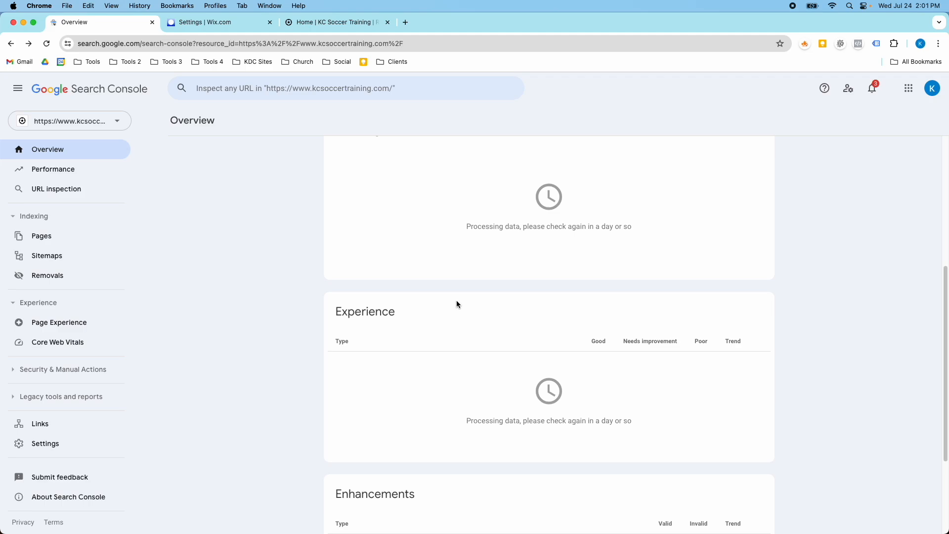
pyautogui.scroll(6, 457, 302)
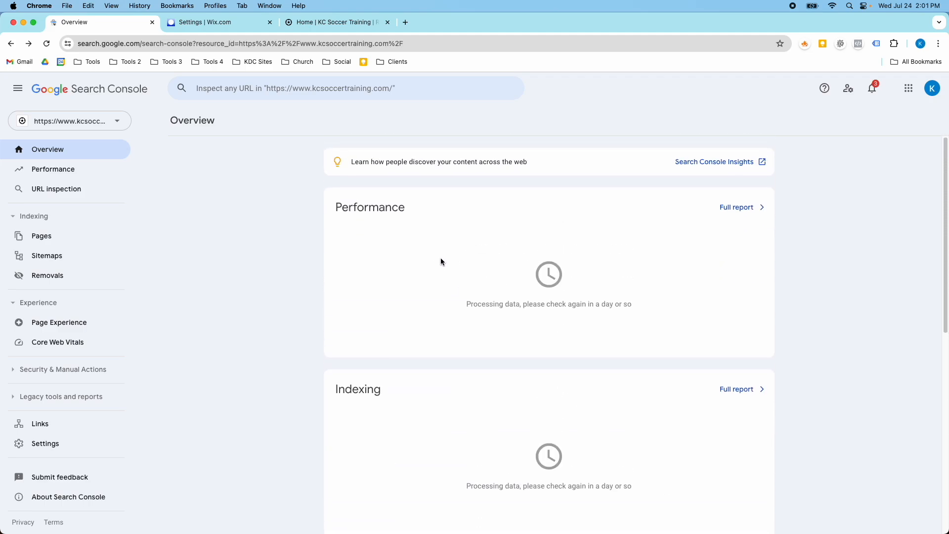
pyautogui.scroll(-2, 420, 272)
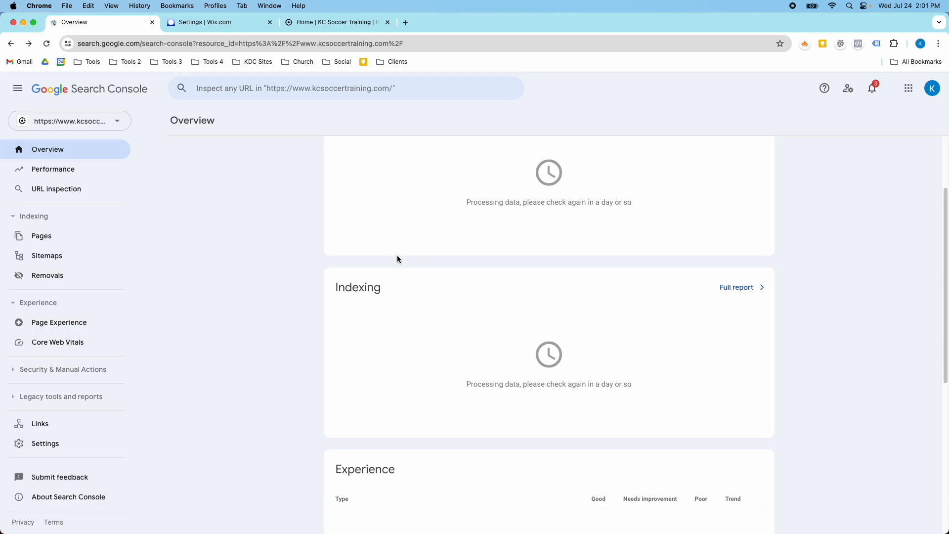
pyautogui.scroll(1, 398, 257)
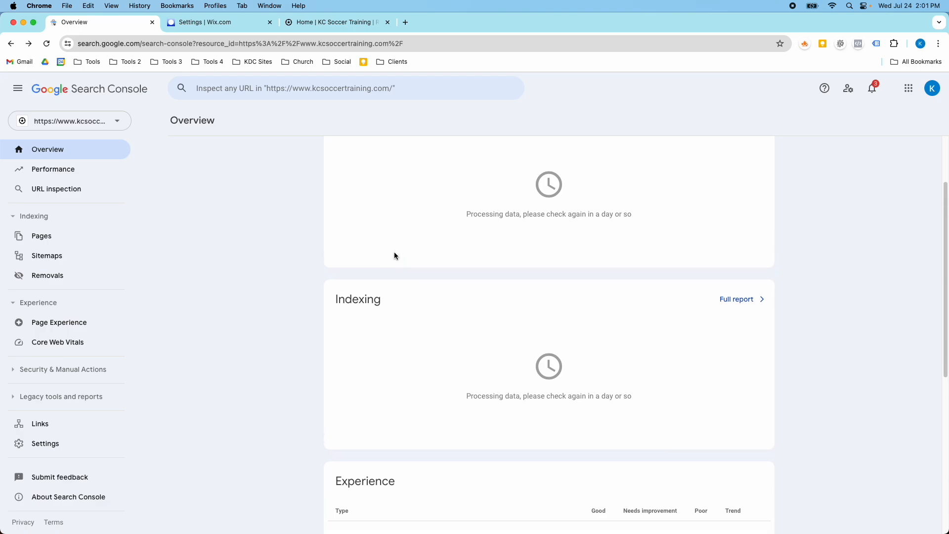
pyautogui.scroll(2, 385, 247)
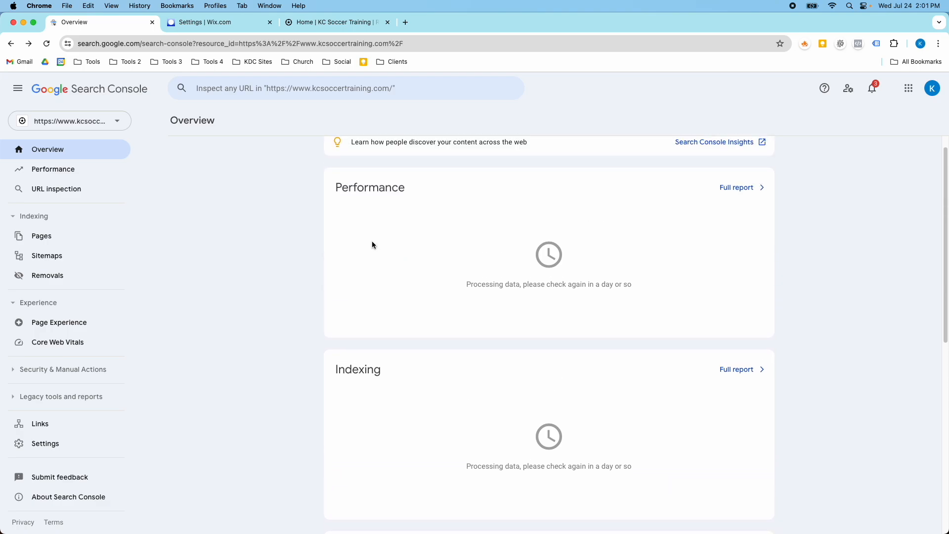
# Open kcsoccertraining.com/sitemap.xml in the KC Soccer Training site tab
pyautogui.click(311, 22)
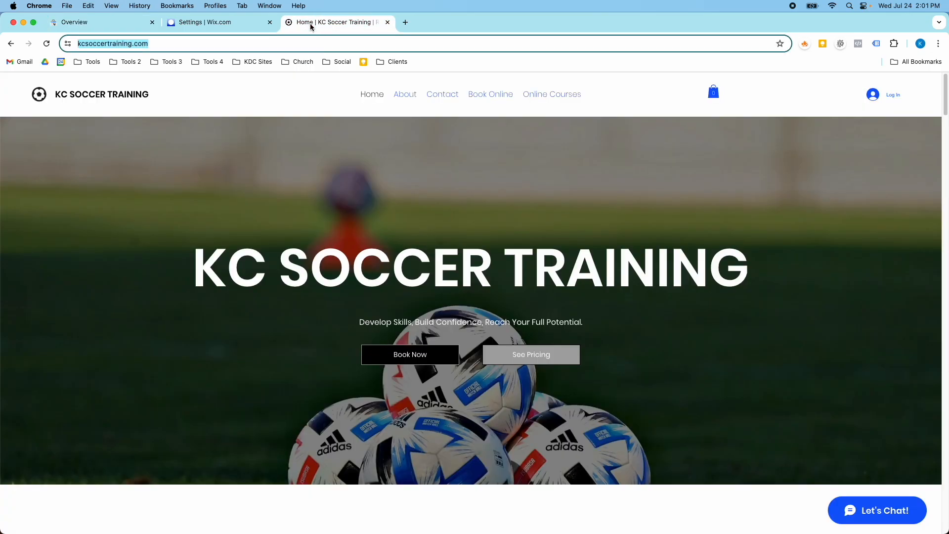
pyautogui.click(235, 47)
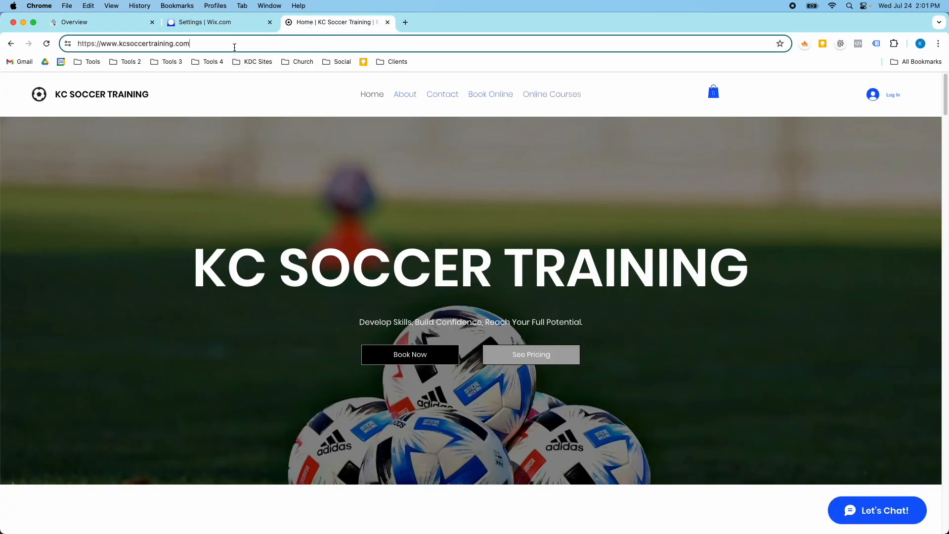
pyautogui.write('/')
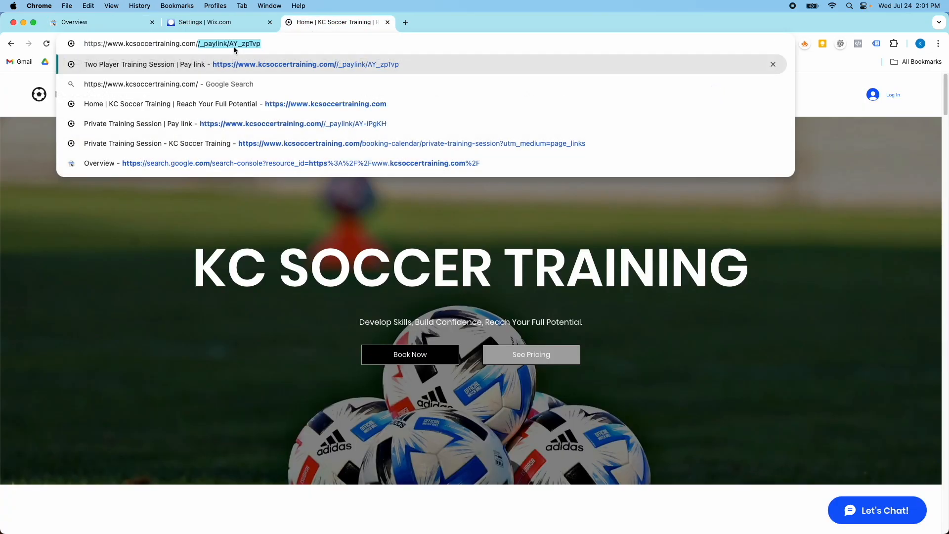
pyautogui.press('BackSpace')
pyautogui.write('sitemp')
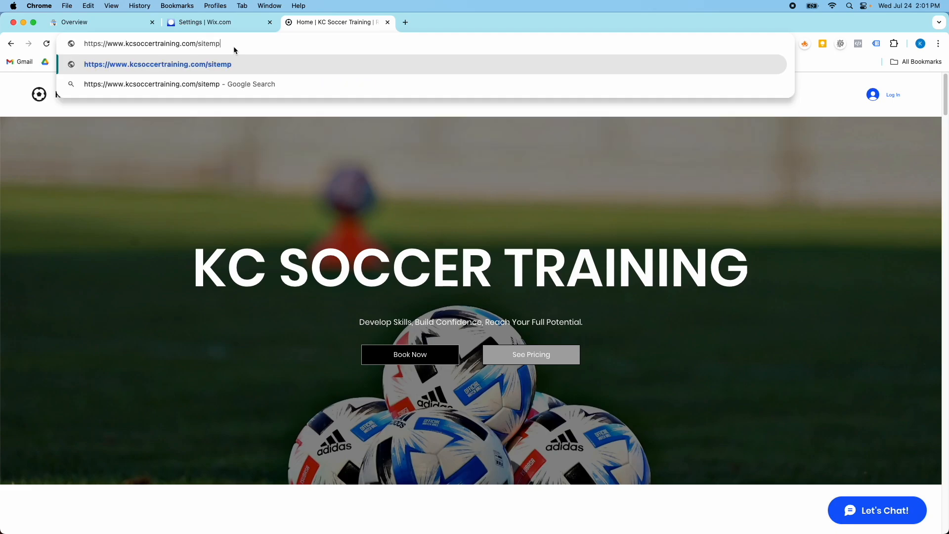
pyautogui.press('BackSpace')
pyautogui.write('ap.xml')
pyautogui.press('Return')
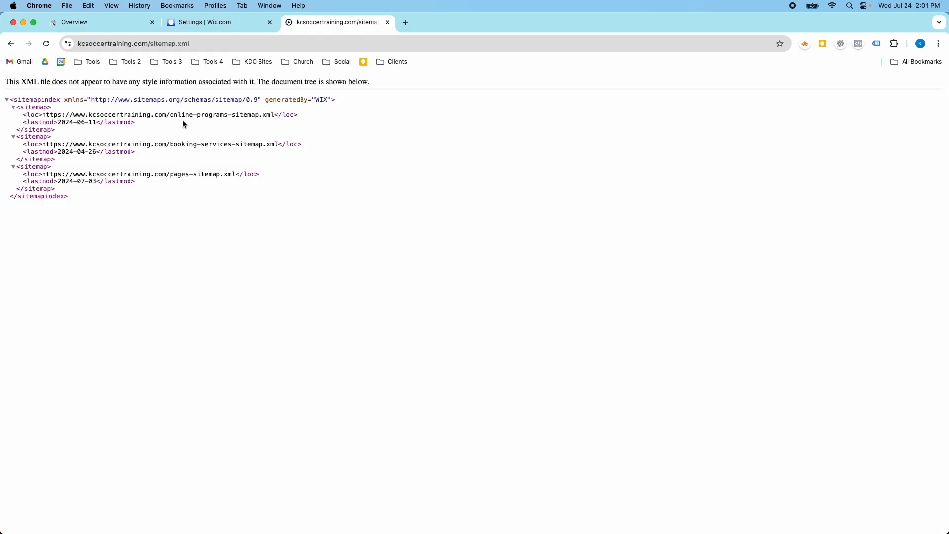
# Submit sitemap.xml as a new sitemap for the kcsoccertraining.com property and open its details
pyautogui.click(174, 44)
pyautogui.press('super+c')
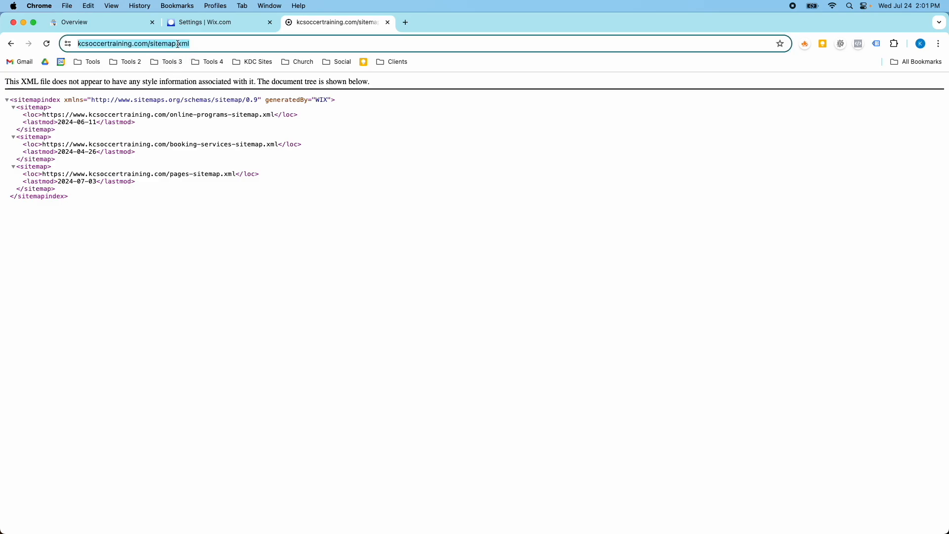
pyautogui.click(119, 23)
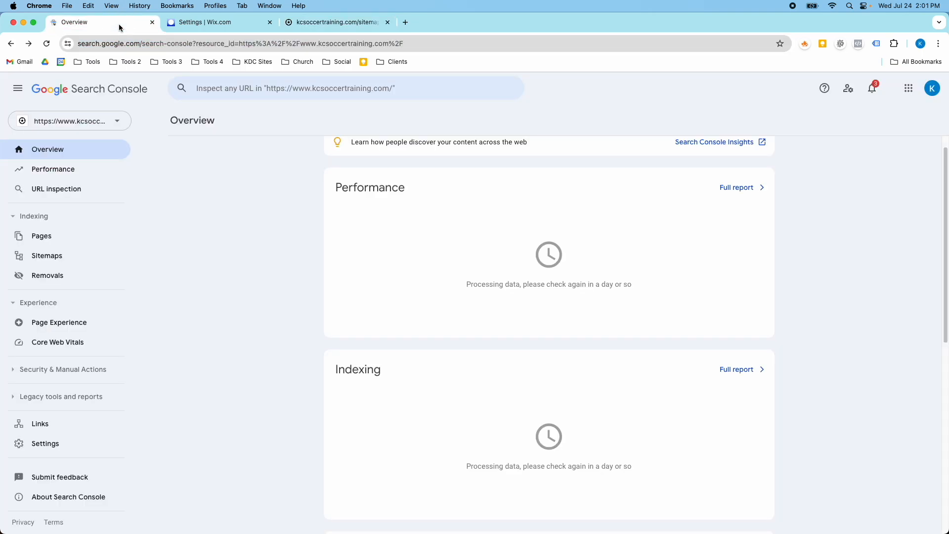
pyautogui.click(78, 254)
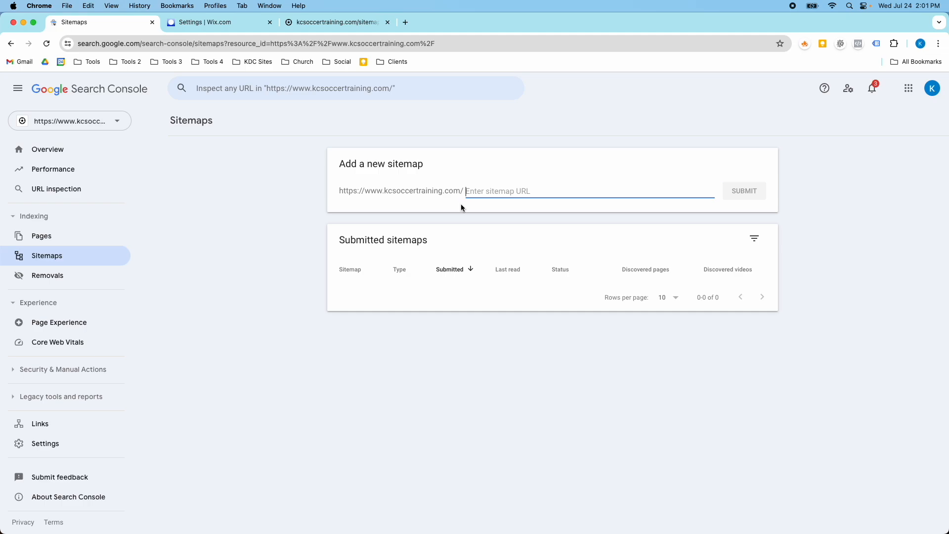
pyautogui.press('super+v')
pyautogui.tripleClick(528, 193)
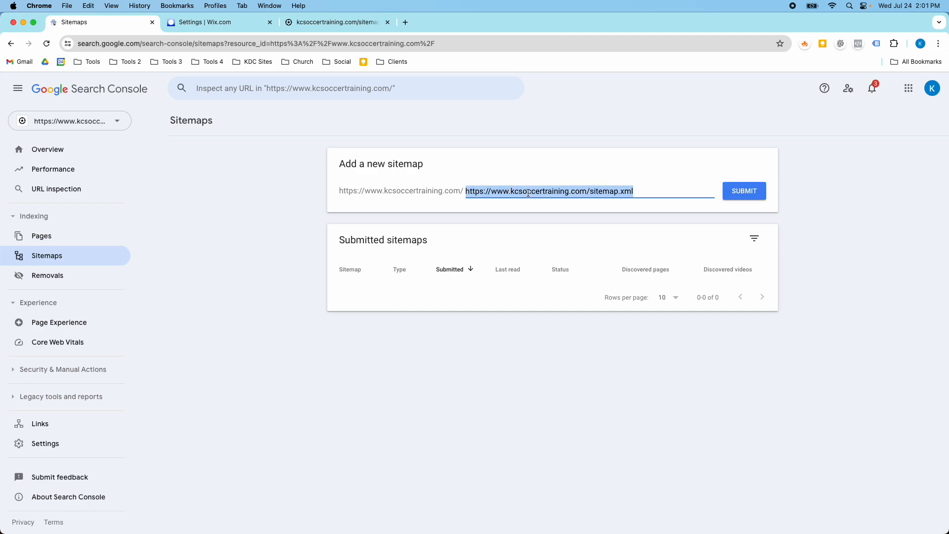
pyautogui.press('BackSpace')
pyautogui.write('st')
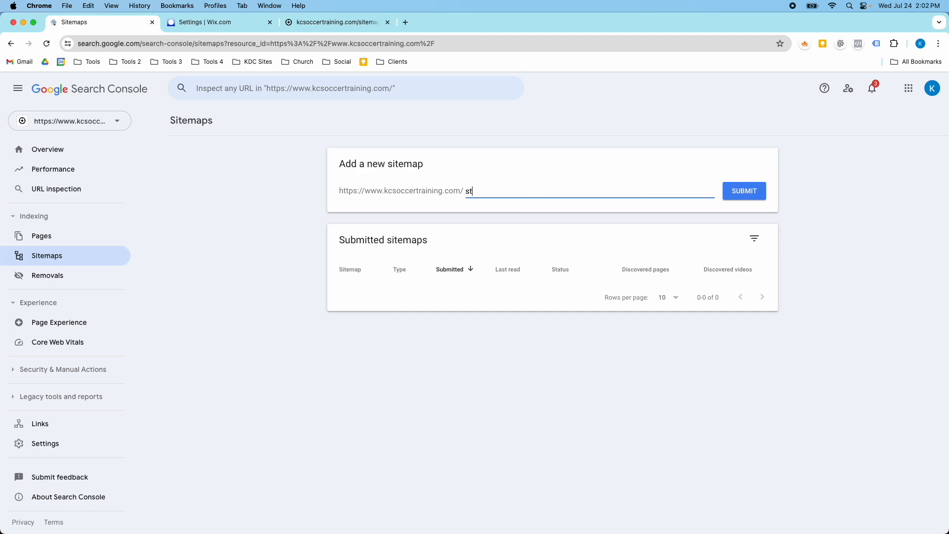
pyautogui.press('BackSpace')
pyautogui.press('BackSpace')
pyautogui.write('itemp')
pyautogui.click(728, 194)
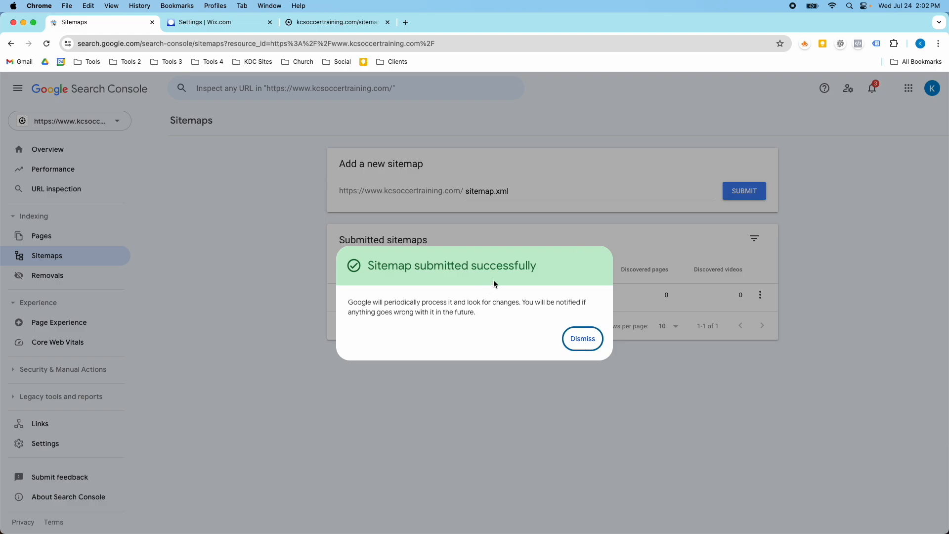
pyautogui.click(580, 346)
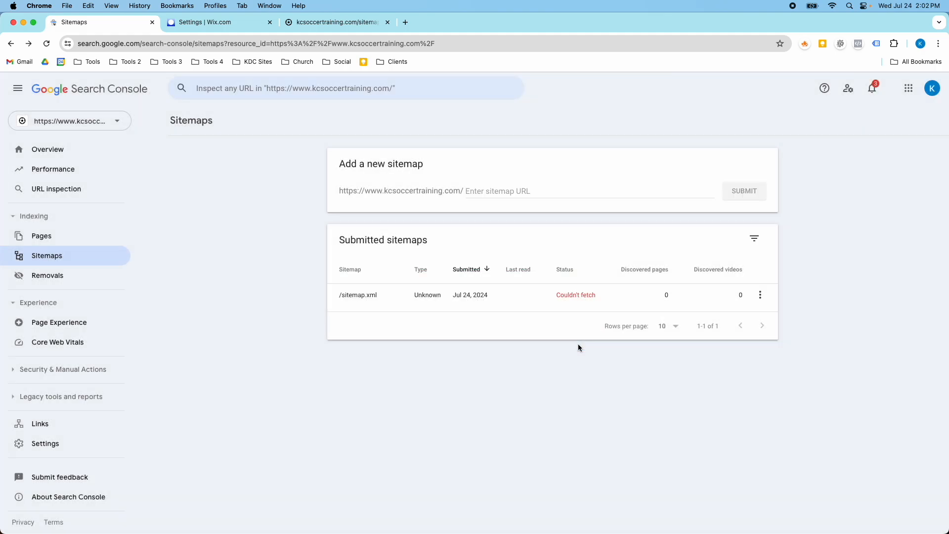
pyautogui.click(507, 295)
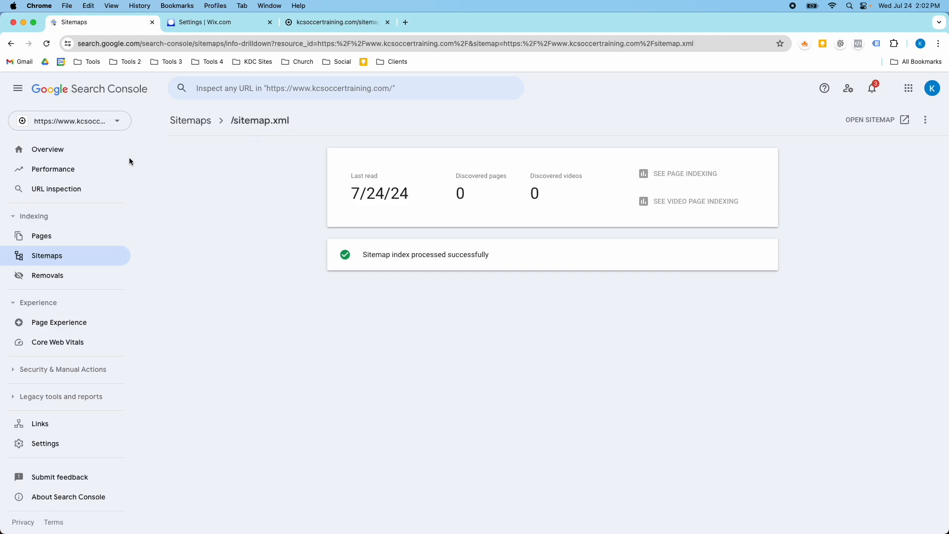
# Switch Search Console to the yourfitnessfinder.com property's Performance report
pyautogui.click(89, 168)
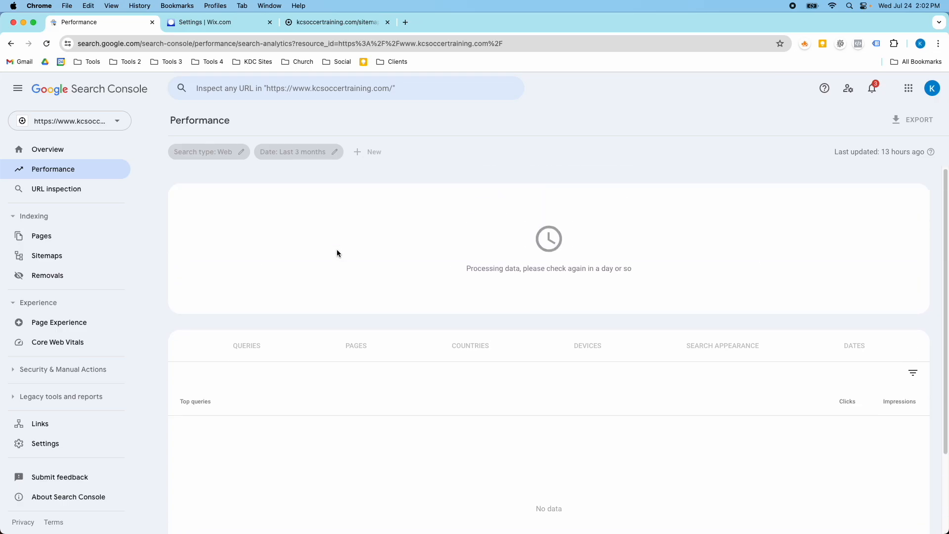
pyautogui.click(106, 122)
pyautogui.scroll(-1, 121, 236)
pyautogui.scroll(-2, 125, 253)
pyautogui.scroll(4, 125, 253)
pyautogui.scroll(2, 124, 253)
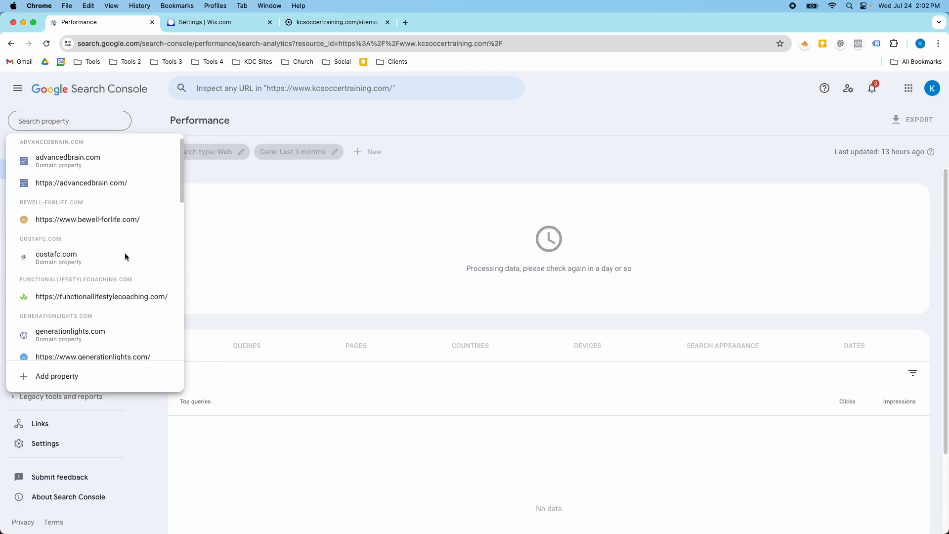
pyautogui.scroll(-10, 126, 252)
pyautogui.click(127, 254)
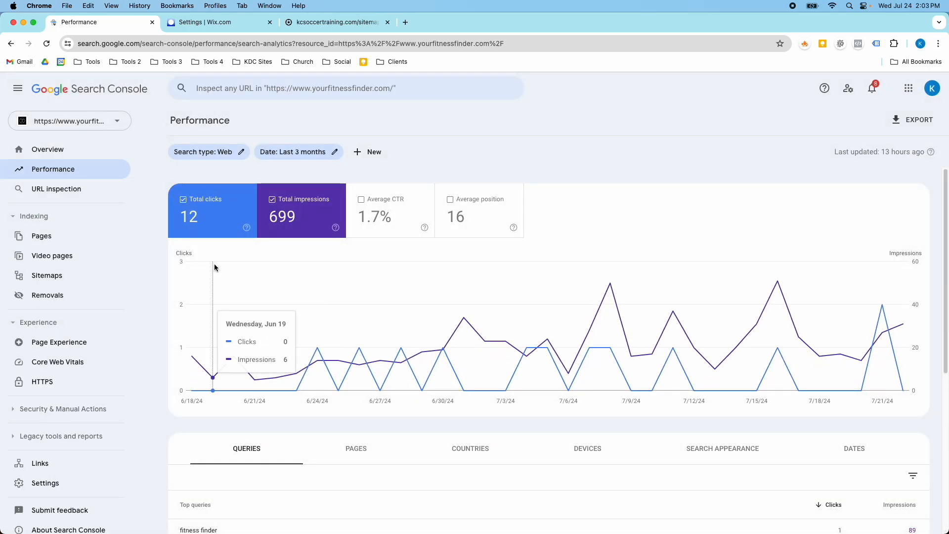
# Open yourfitnessfinder.com in a new tab, then return to the Search Console tab
pyautogui.click(405, 23)
pyautogui.write('yourfitnessfinder.com')
pyautogui.press('Return')
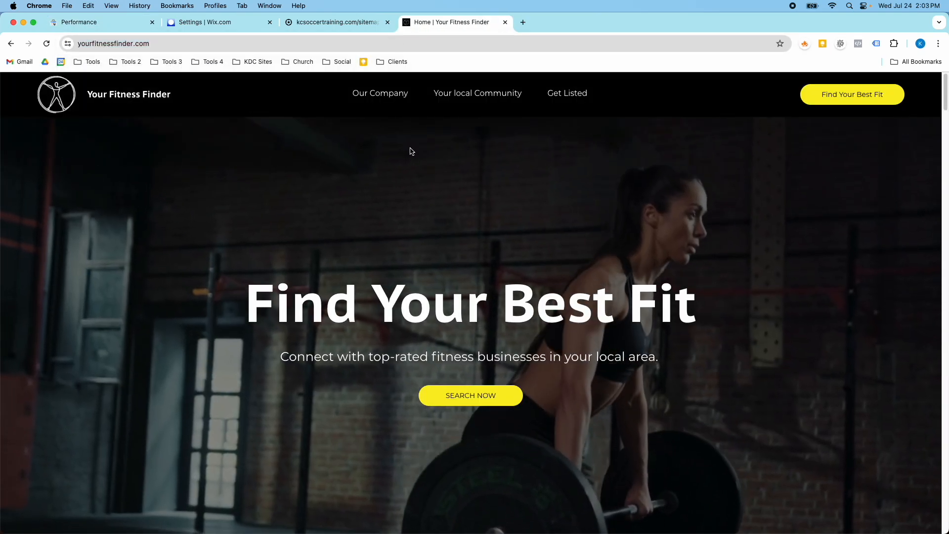
pyautogui.click(102, 26)
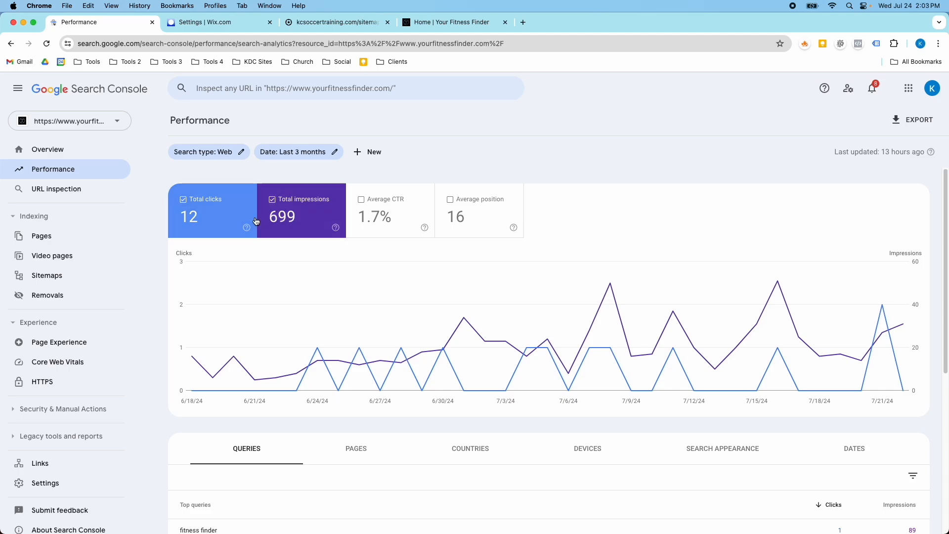
# Review the yourfitnessfinder.com Performance report's clicks, impressions chart and top queries
pyautogui.scroll(-3, 359, 264)
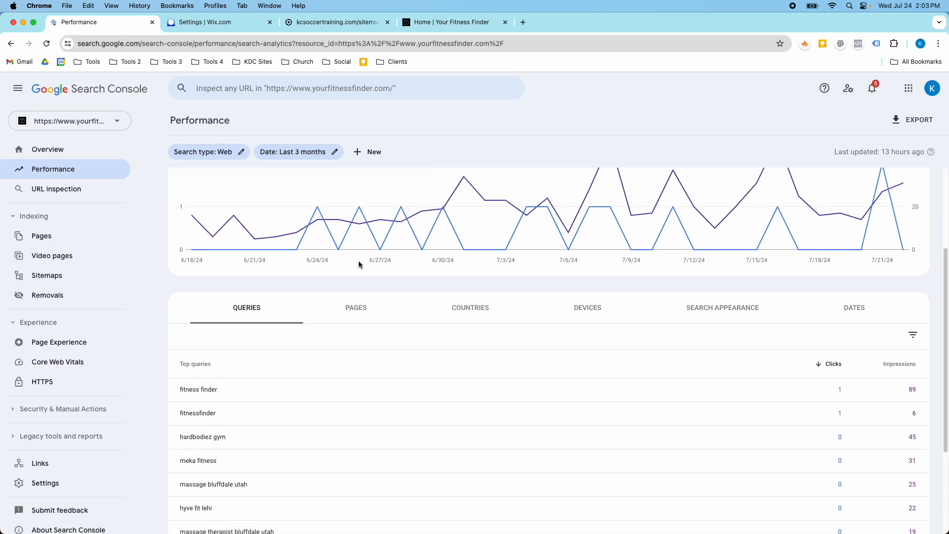
pyautogui.scroll(2, 358, 265)
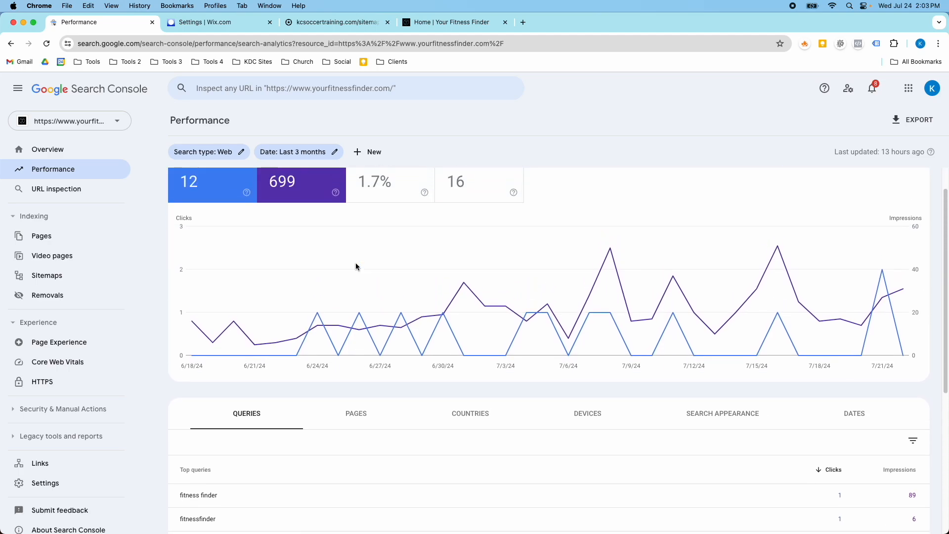
pyautogui.scroll(-1, 356, 267)
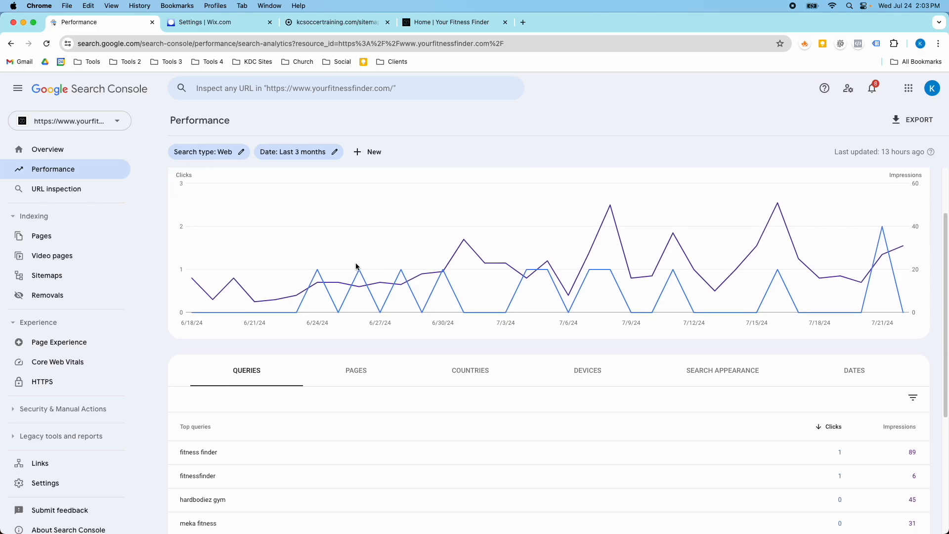
pyautogui.scroll(2, 357, 268)
pyautogui.scroll(-1, 247, 247)
pyautogui.scroll(-1, 272, 323)
pyautogui.scroll(2, 289, 330)
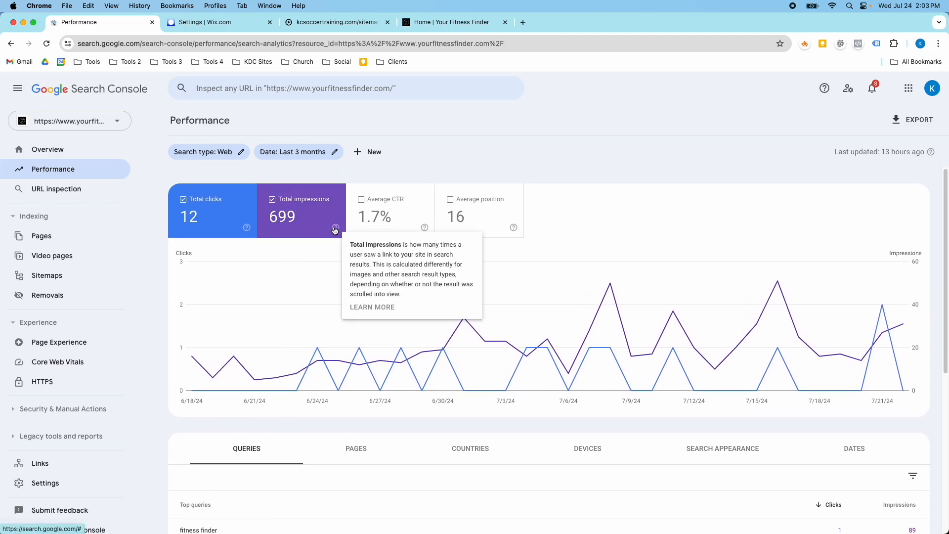
pyautogui.scroll(-1, 394, 295)
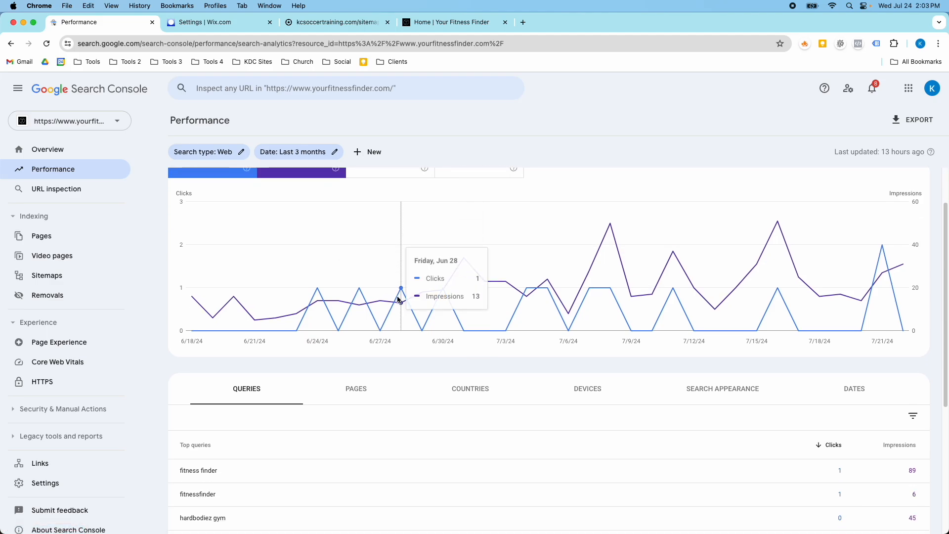
pyautogui.scroll(-3, 398, 299)
pyautogui.scroll(-1, 246, 295)
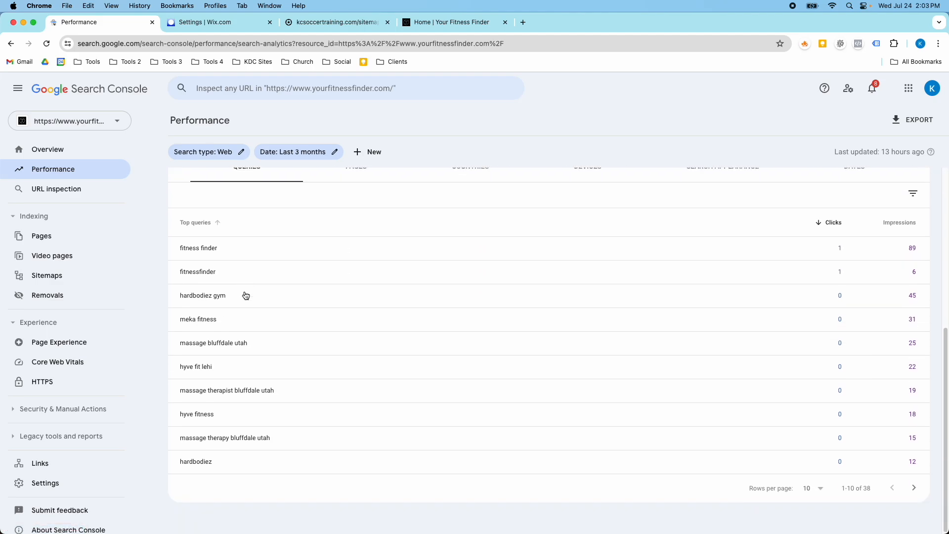
# Review the yourfitnessfinder.com Overview's performance, indexing and experience sections
pyautogui.click(60, 156)
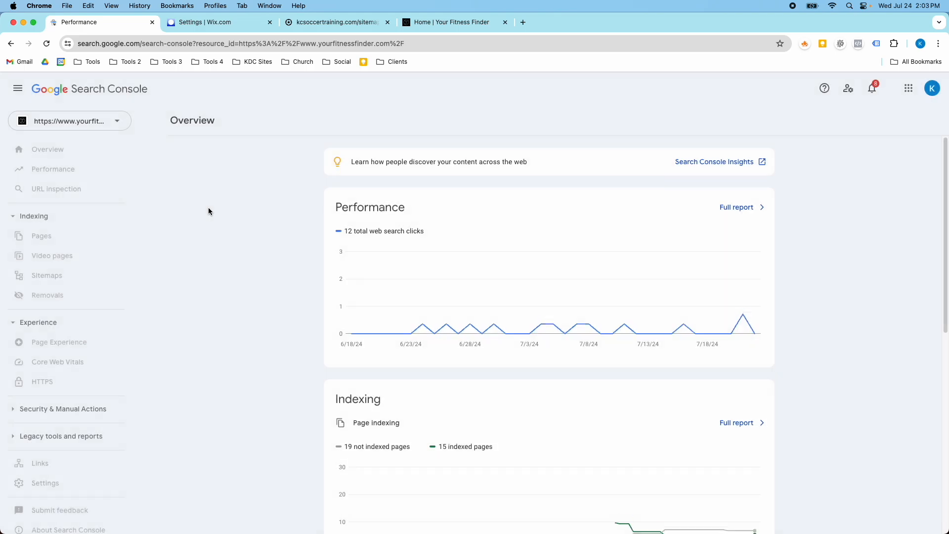
pyautogui.scroll(-3, 311, 249)
pyautogui.scroll(3, 343, 267)
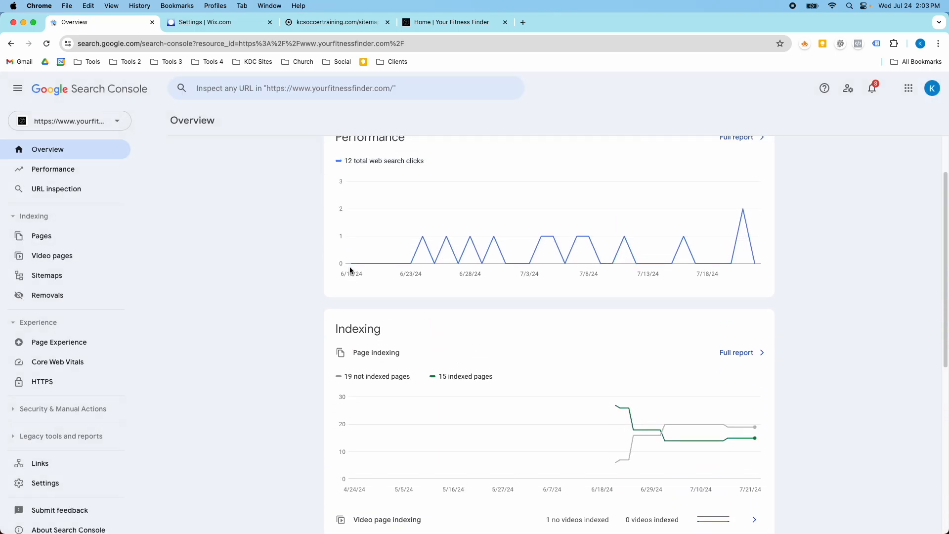
pyautogui.scroll(-1, 349, 271)
pyautogui.scroll(-6, 369, 294)
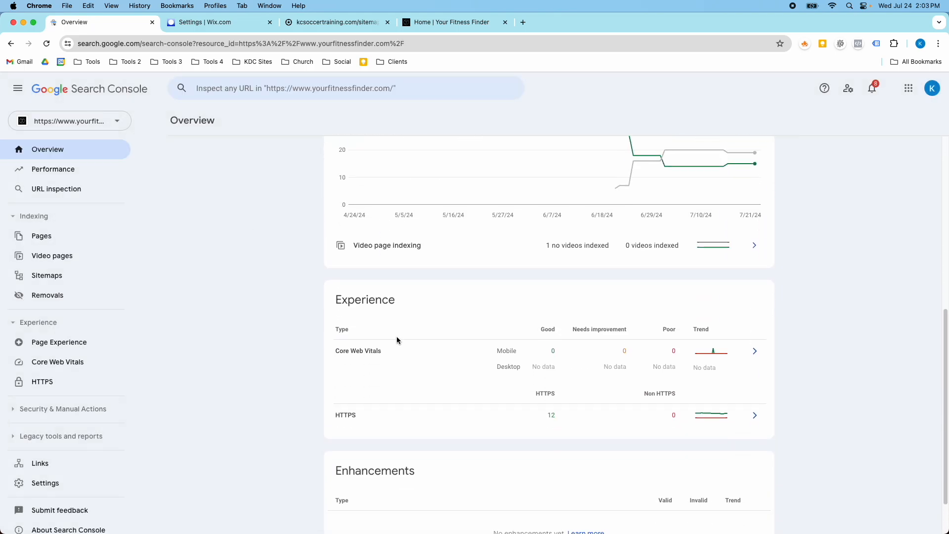
pyautogui.scroll(-1, 400, 361)
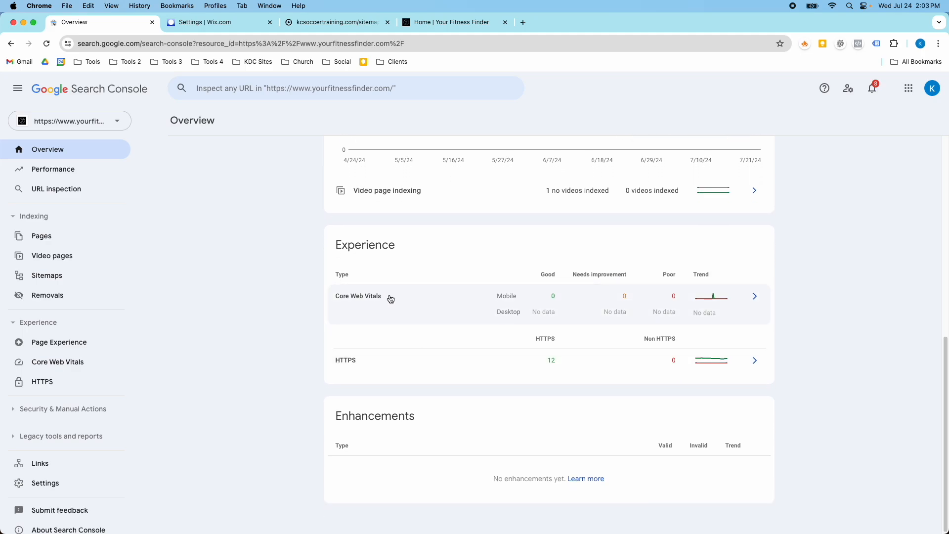
pyautogui.scroll(5, 390, 300)
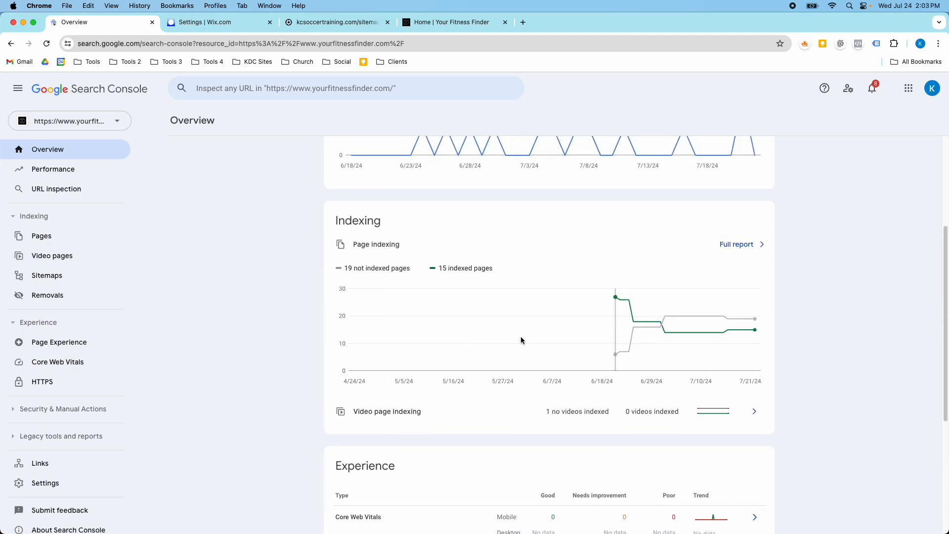
pyautogui.moveTo(669, 316)
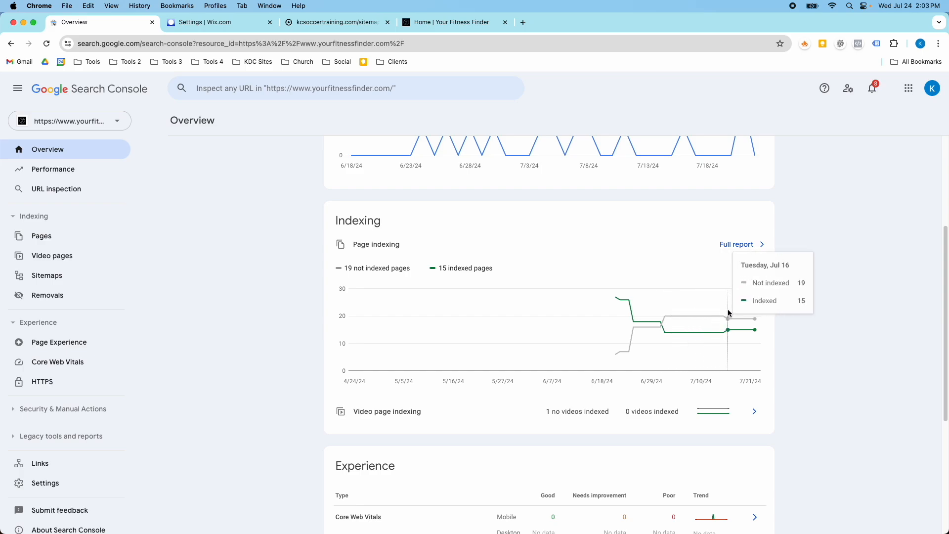
pyautogui.scroll(2, 408, 291)
pyautogui.scroll(3, 408, 291)
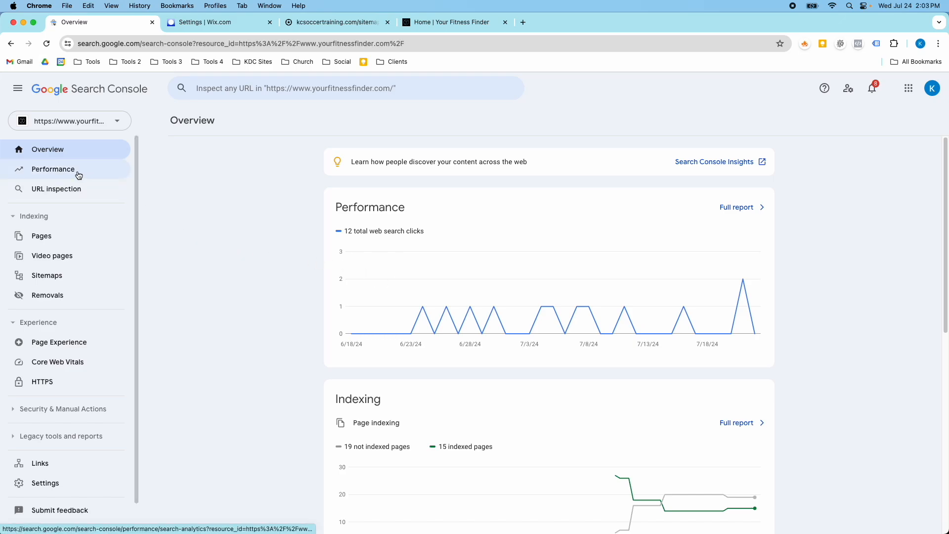
# Open the full Performance report for yourfitnessfinder.com and review its chart and top queries
pyautogui.click(731, 208)
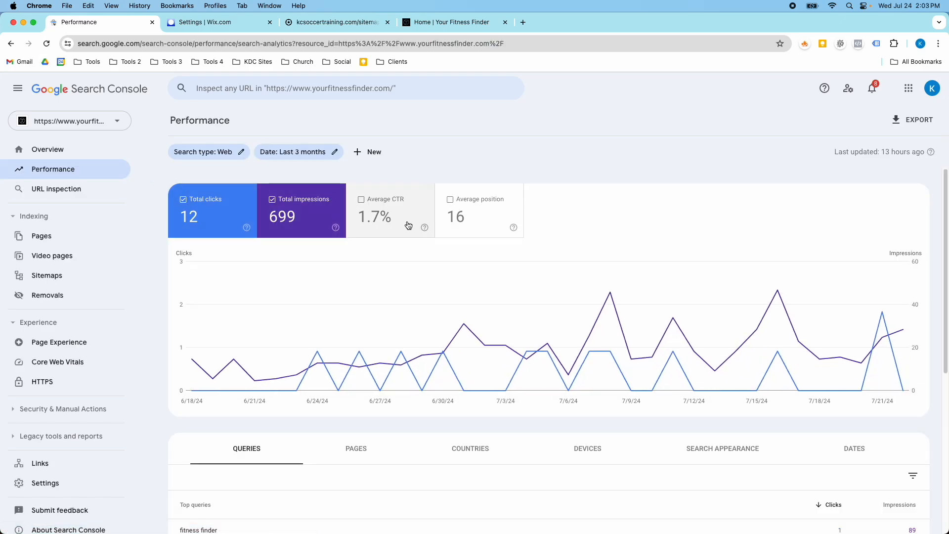
pyautogui.scroll(-3, 343, 252)
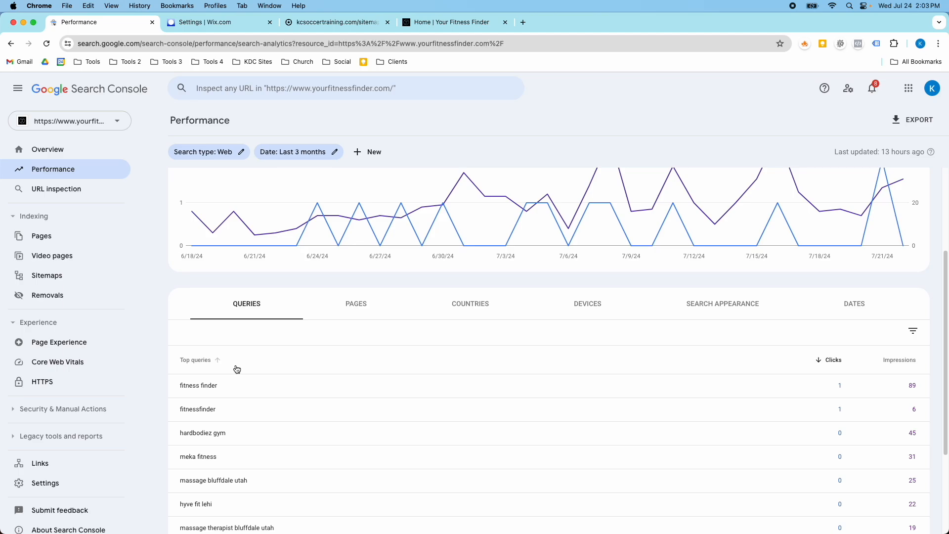
pyautogui.scroll(-2, 241, 371)
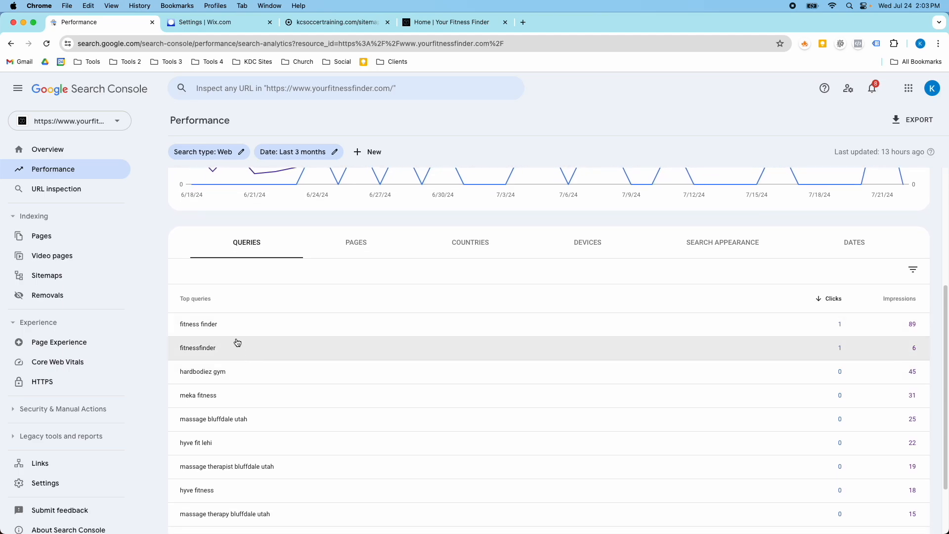
pyautogui.scroll(-1, 237, 368)
pyautogui.scroll(5, 242, 350)
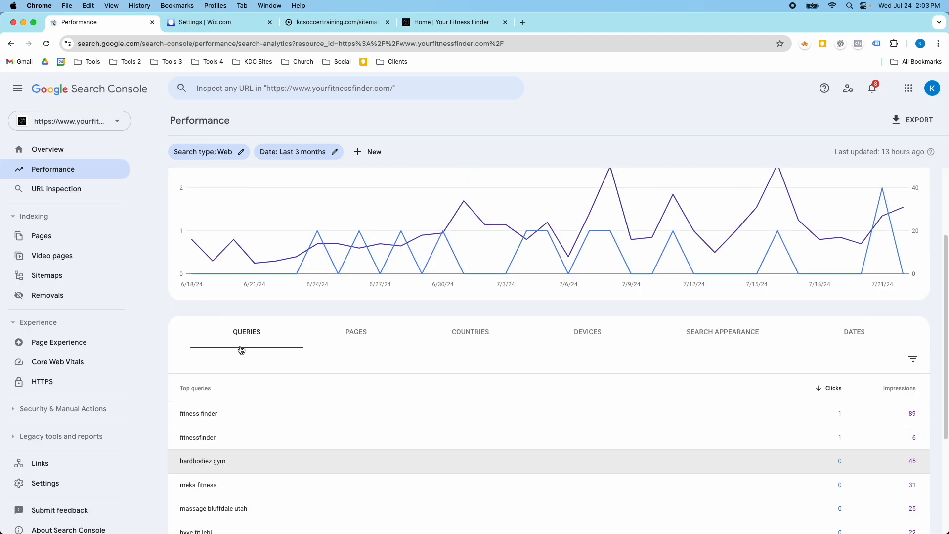
# Enable the Average CTR and Average position metrics in the Performance report
pyautogui.click(425, 218)
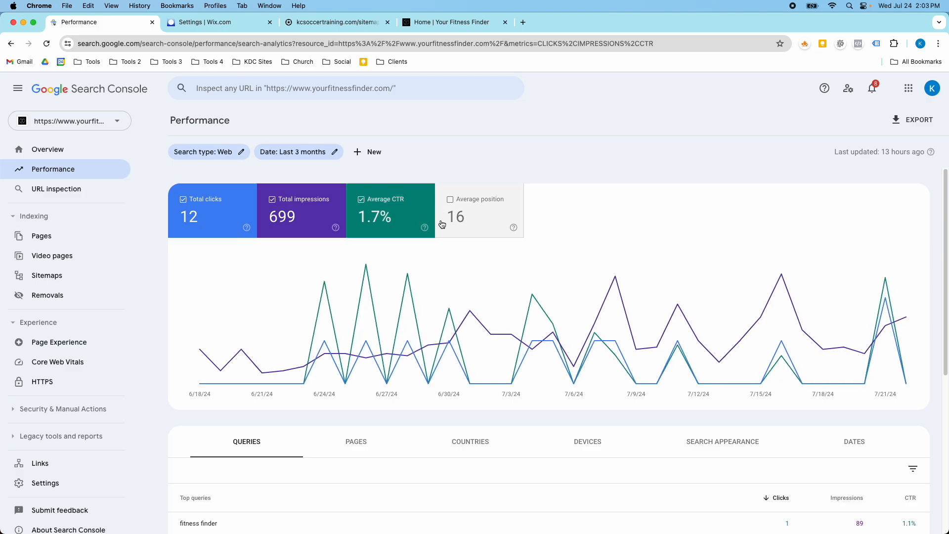
pyautogui.scroll(-4, 447, 257)
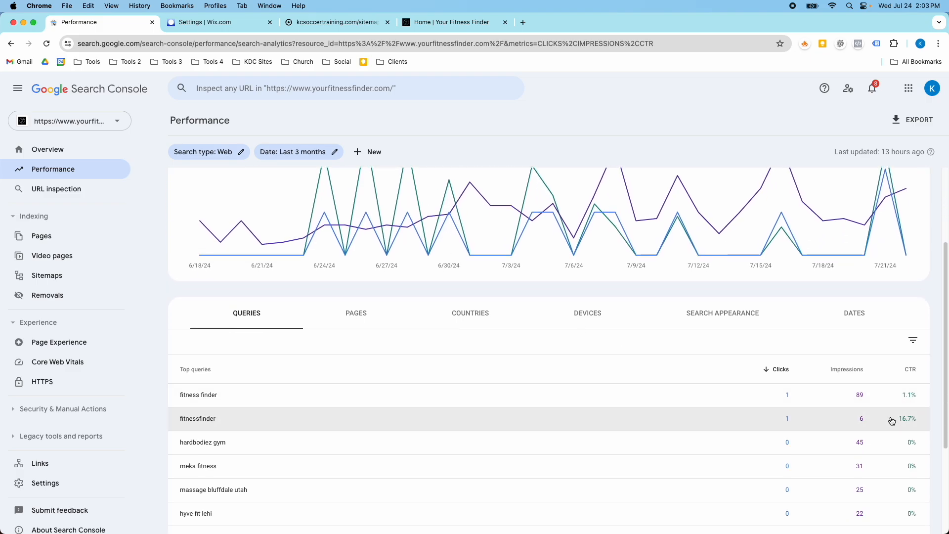
pyautogui.scroll(1, 879, 423)
pyautogui.scroll(3, 844, 413)
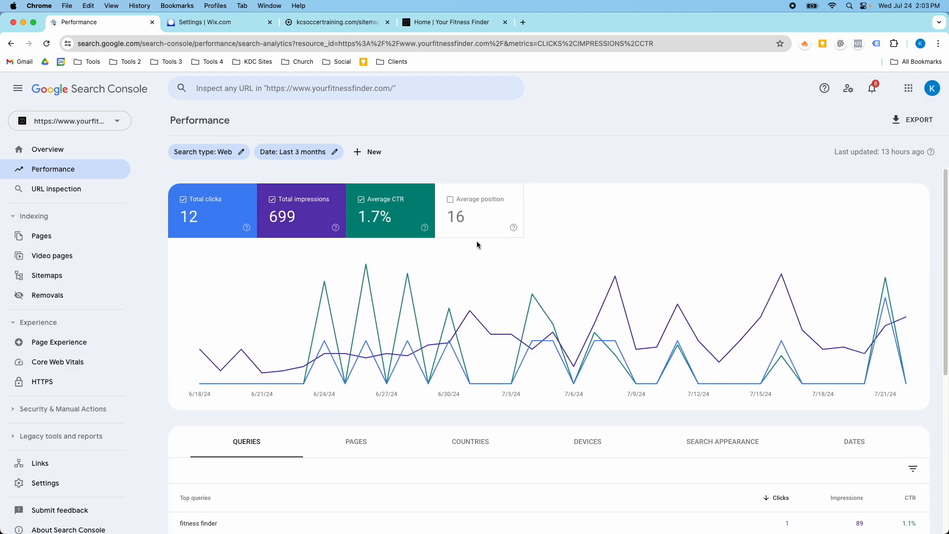
pyautogui.click(477, 212)
pyautogui.scroll(-5, 657, 386)
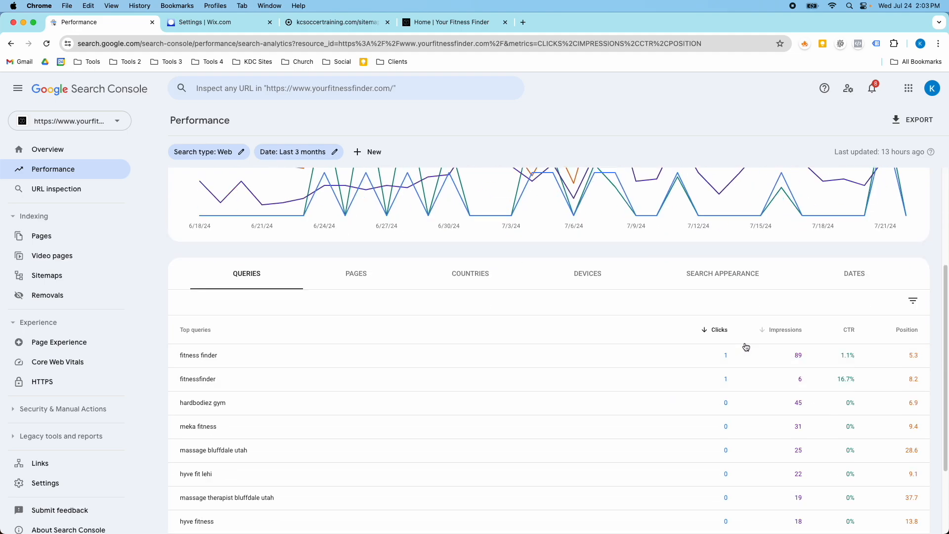
pyautogui.scroll(-2, 262, 360)
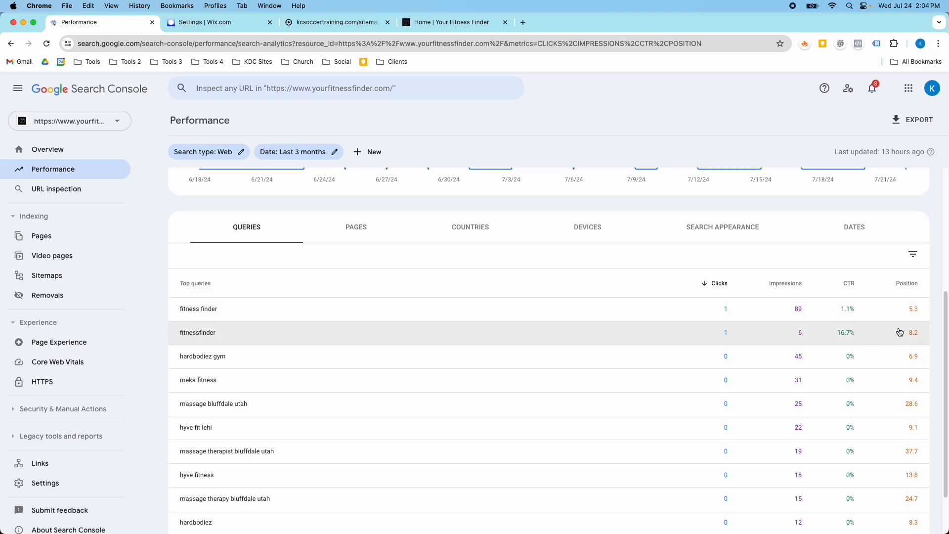
pyautogui.scroll(-2, 894, 337)
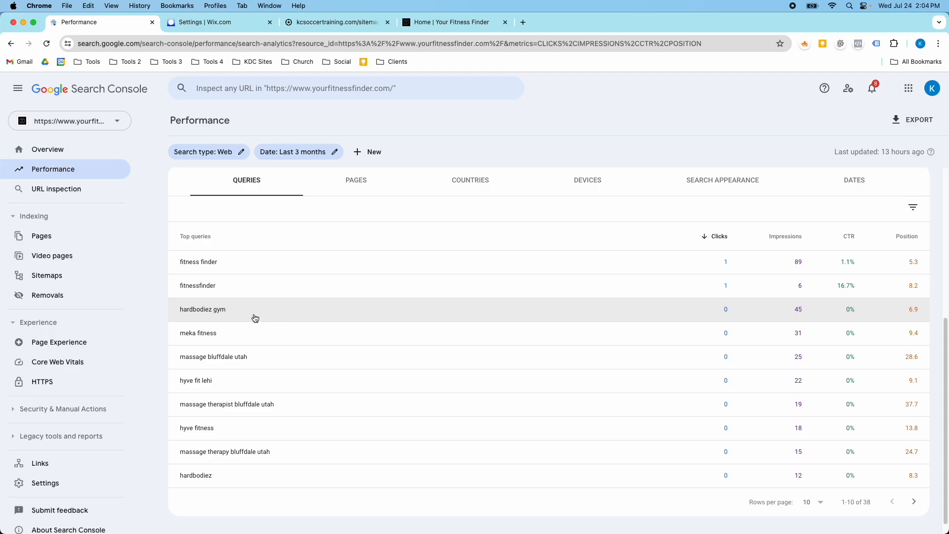
pyautogui.scroll(7, 303, 356)
# Switch the report table to the Pages breakdown and review the top pages
pyautogui.click(342, 346)
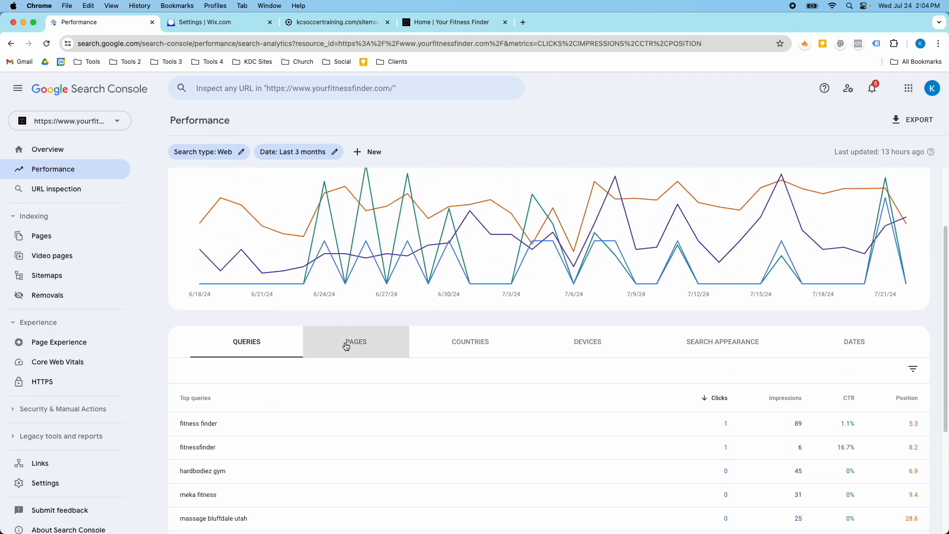
pyautogui.scroll(-1, 367, 388)
pyautogui.scroll(-1, 366, 393)
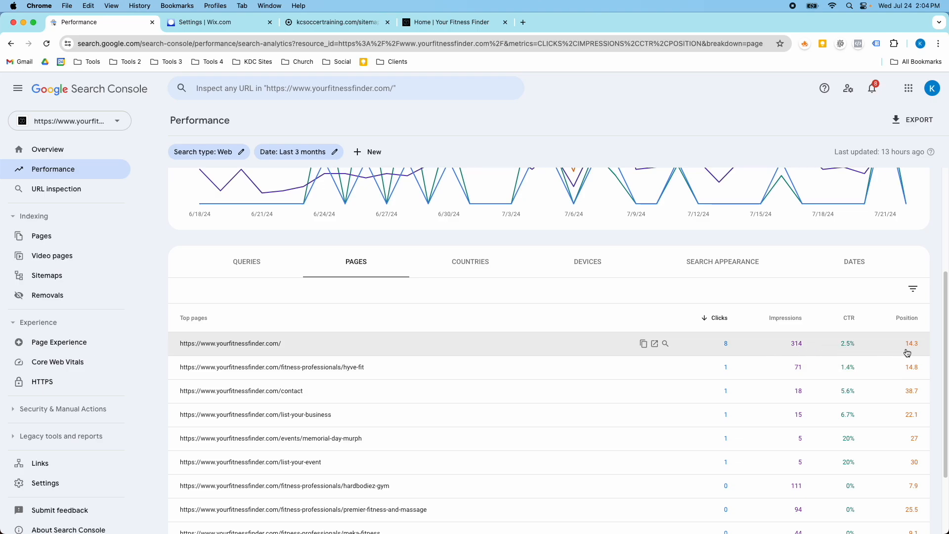
pyautogui.scroll(-3, 586, 364)
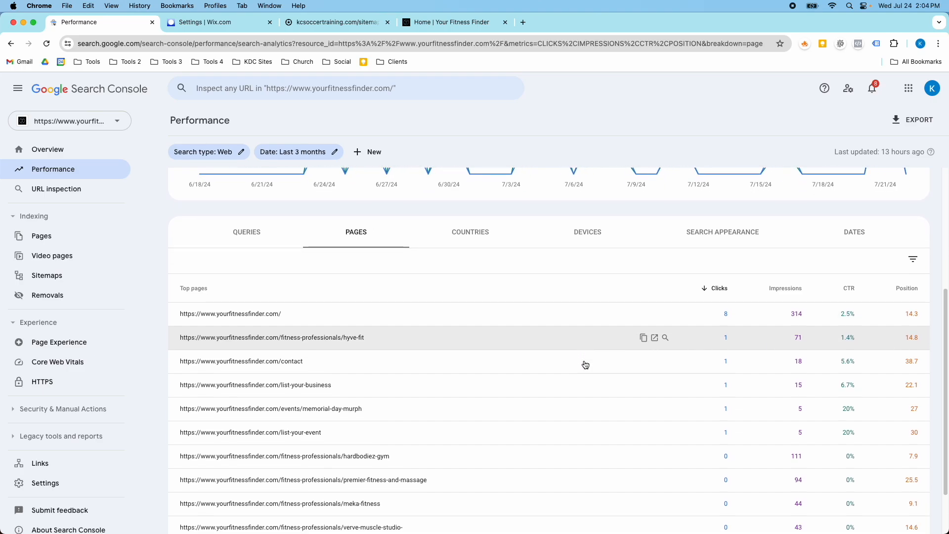
pyautogui.scroll(-5, 434, 344)
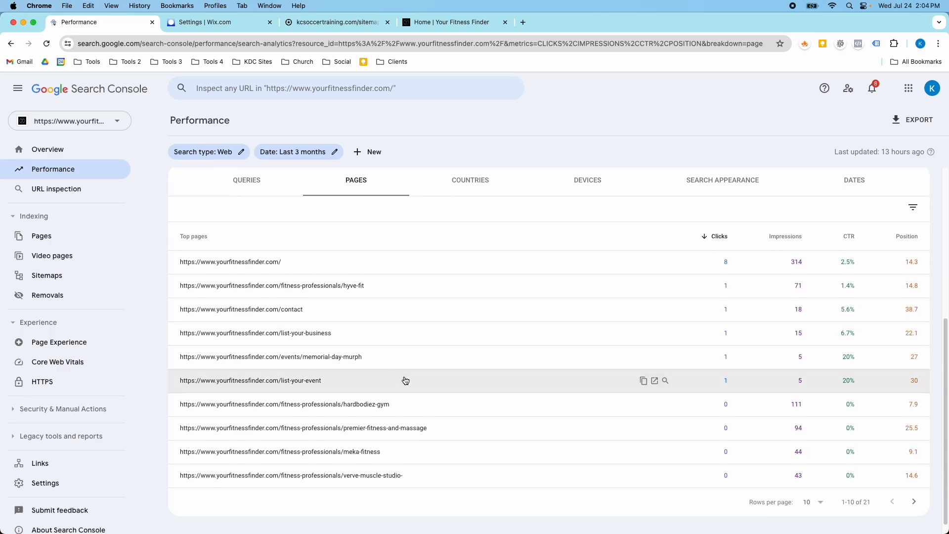
pyautogui.scroll(8, 407, 376)
# Review the Countries, Devices, Search appearance and Dates breakdowns of the Performance report
pyautogui.click(456, 303)
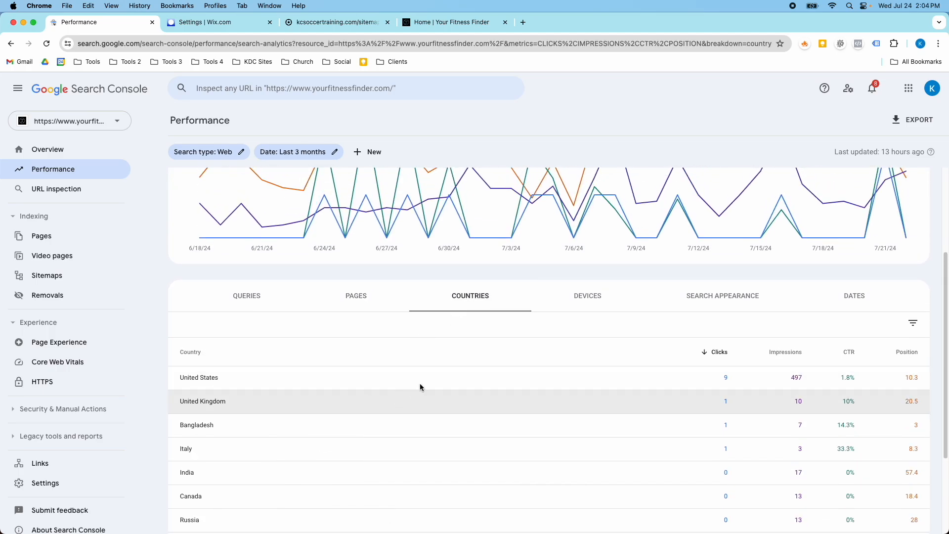
pyautogui.scroll(-1, 513, 383)
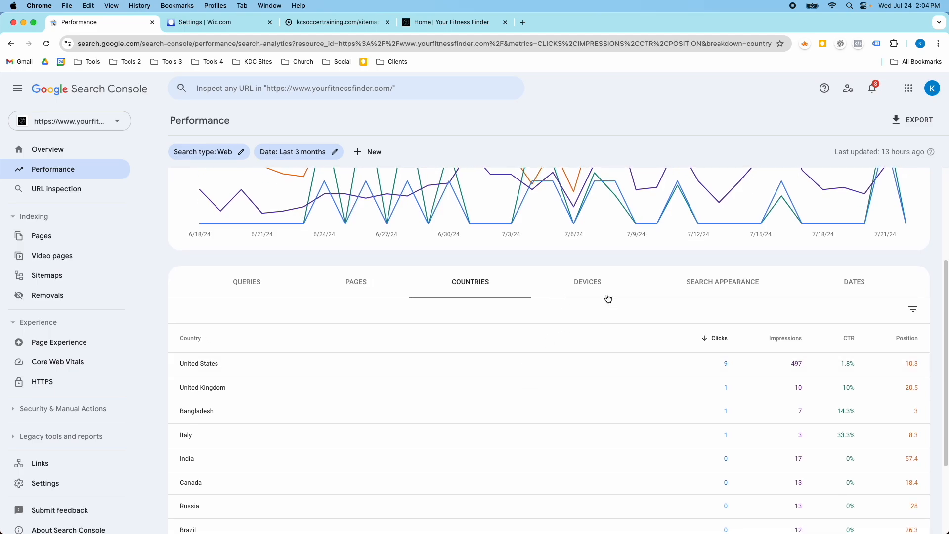
pyautogui.click(601, 287)
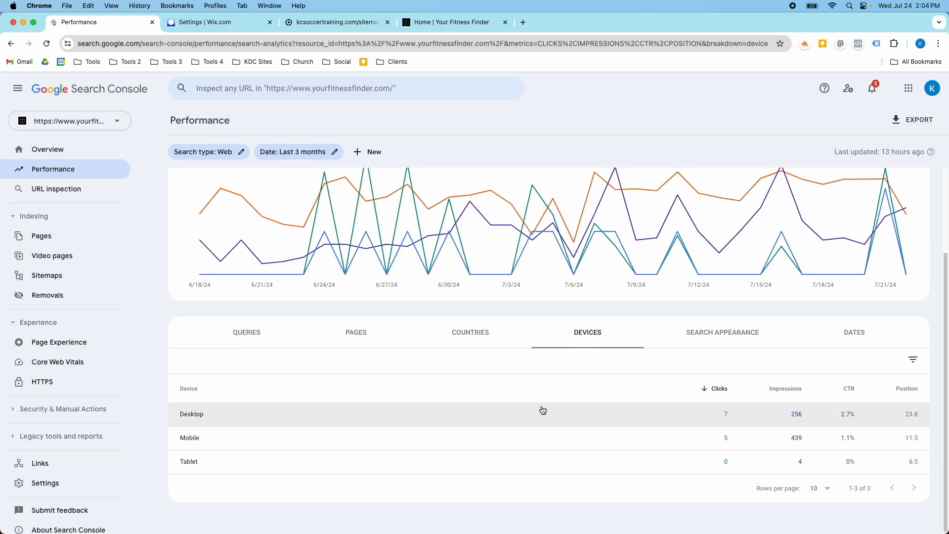
pyautogui.click(704, 332)
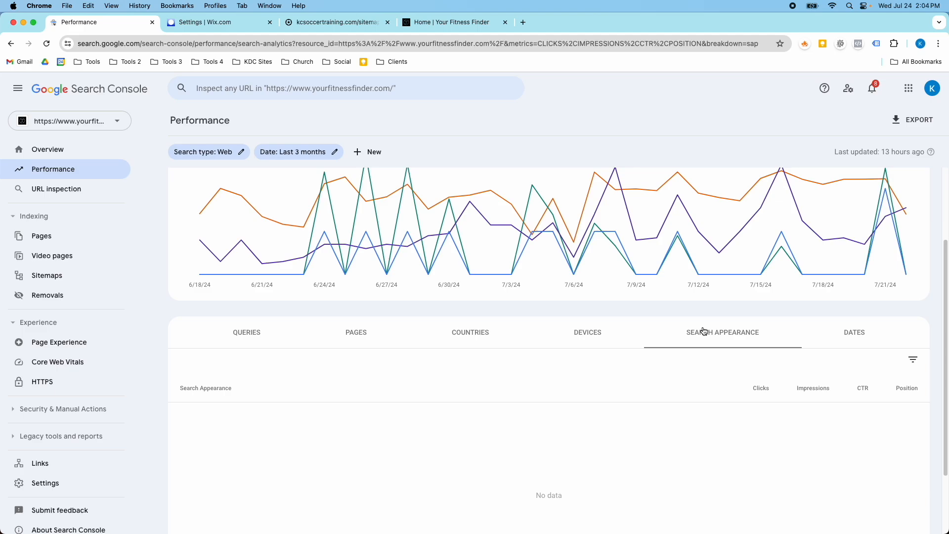
pyautogui.scroll(-1, 692, 345)
pyautogui.scroll(1, 662, 336)
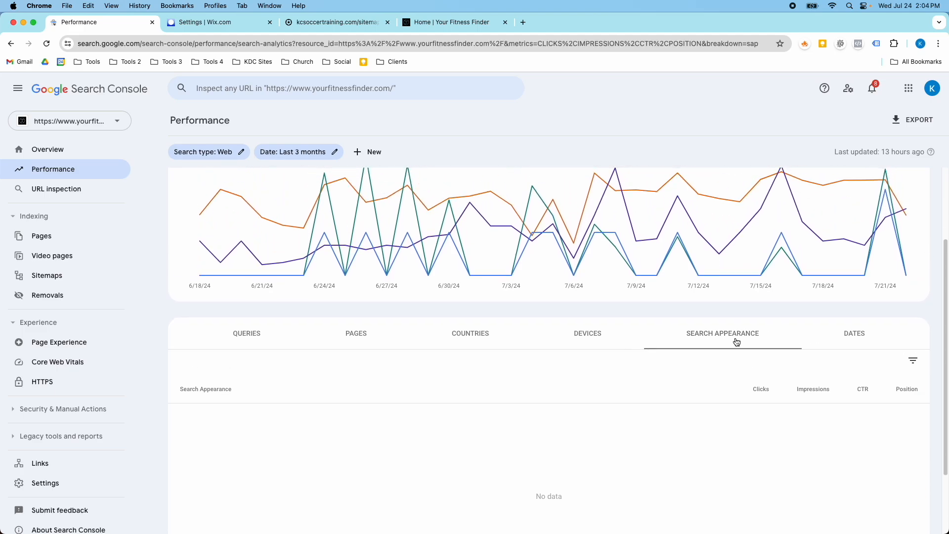
pyautogui.click(834, 336)
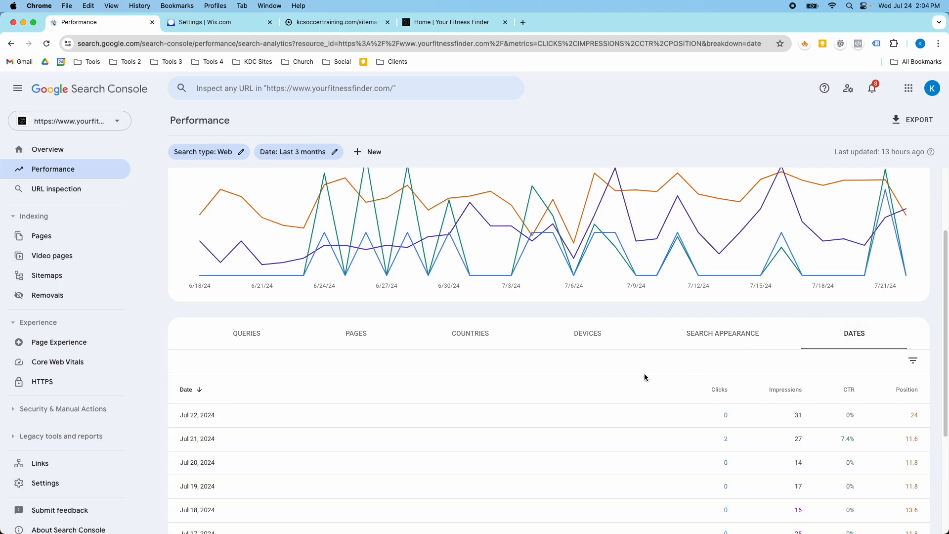
pyautogui.scroll(-1, 643, 375)
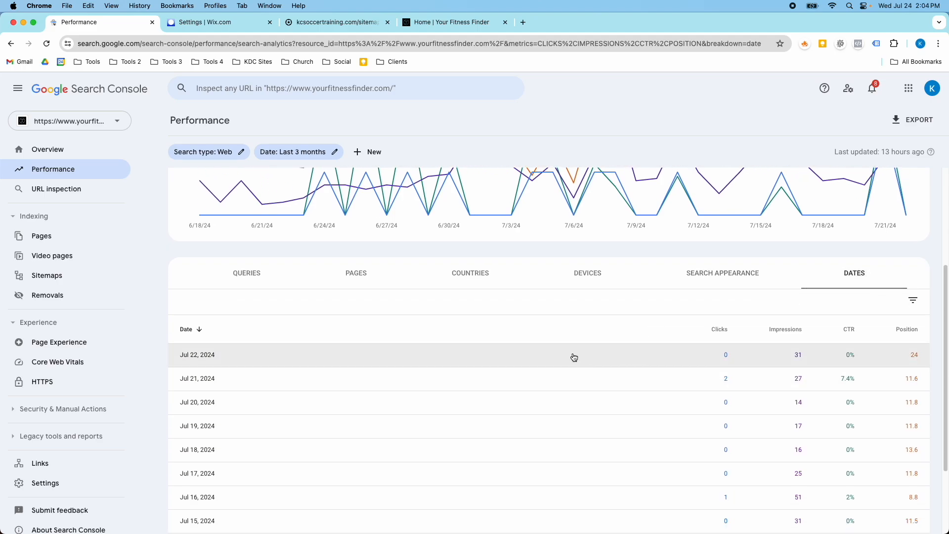
pyautogui.scroll(-1, 568, 361)
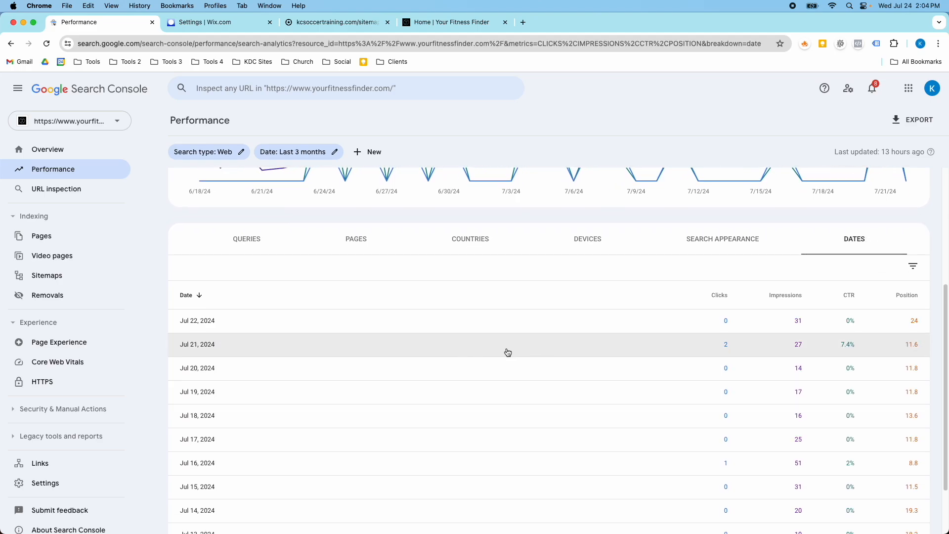
pyautogui.scroll(-1, 695, 369)
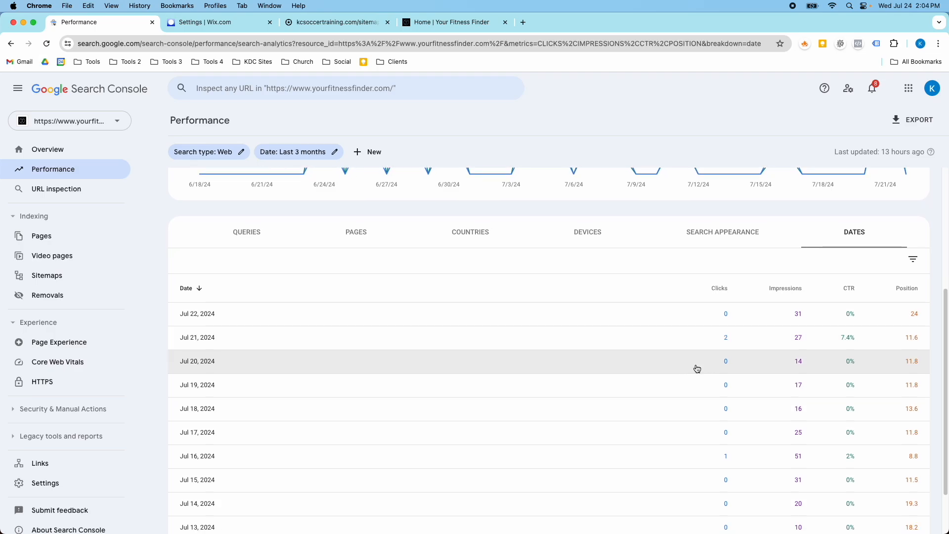
pyautogui.scroll(5, 593, 356)
# Switch the table back to Queries and open the date range options without changing them
pyautogui.click(234, 434)
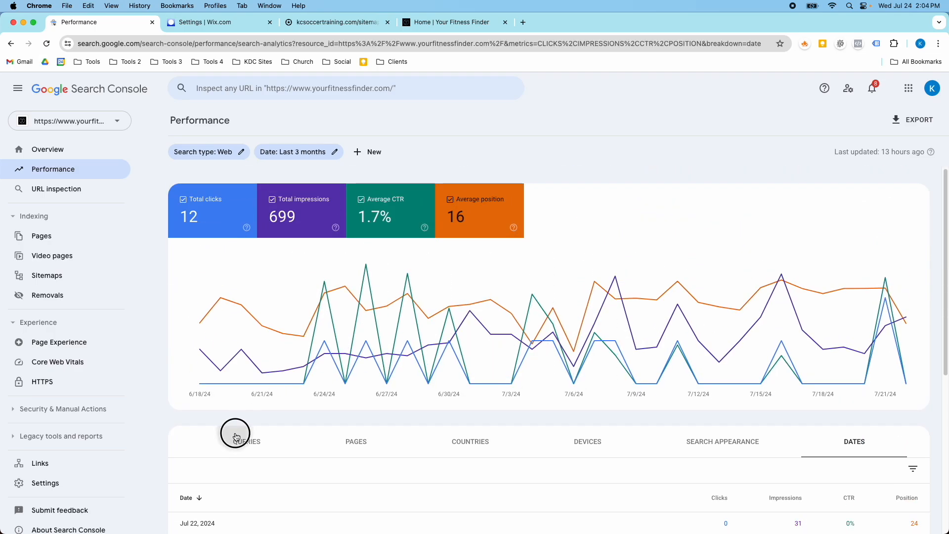
pyautogui.click(292, 157)
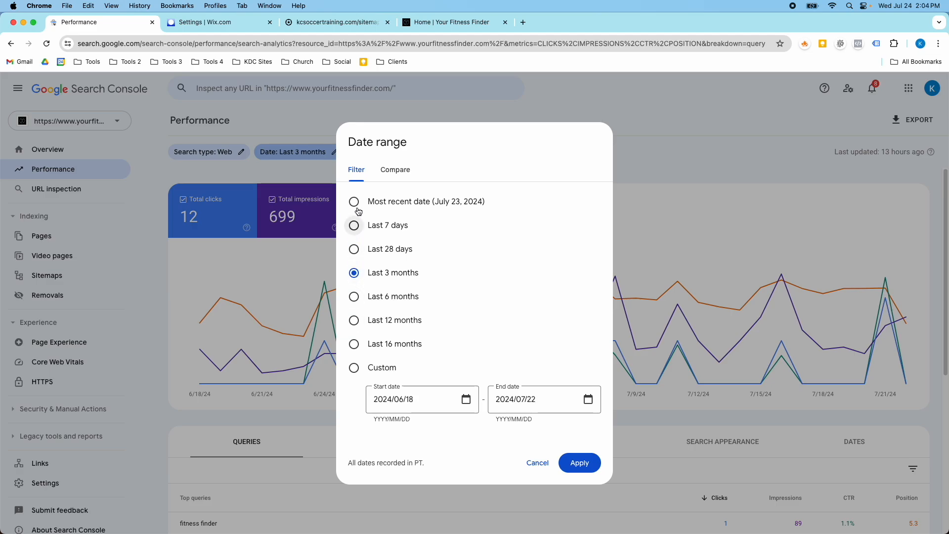
pyautogui.click(537, 463)
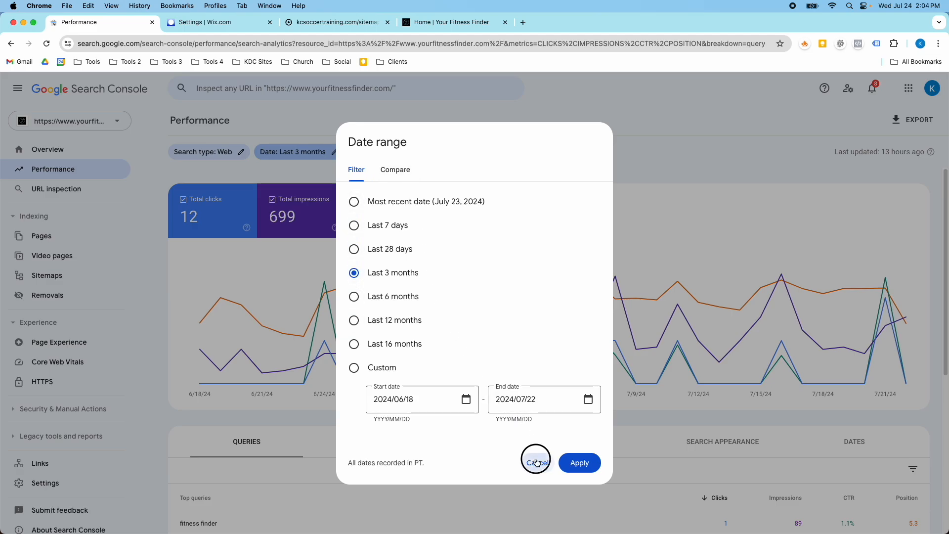
# Filter the Performance report to the Image search type and review the results
pyautogui.click(238, 152)
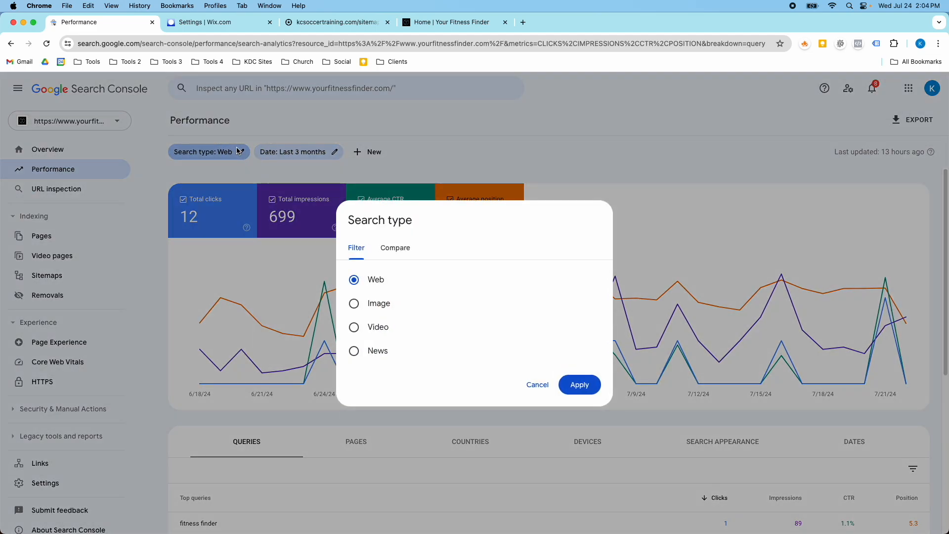
pyautogui.click(354, 303)
pyautogui.click(579, 384)
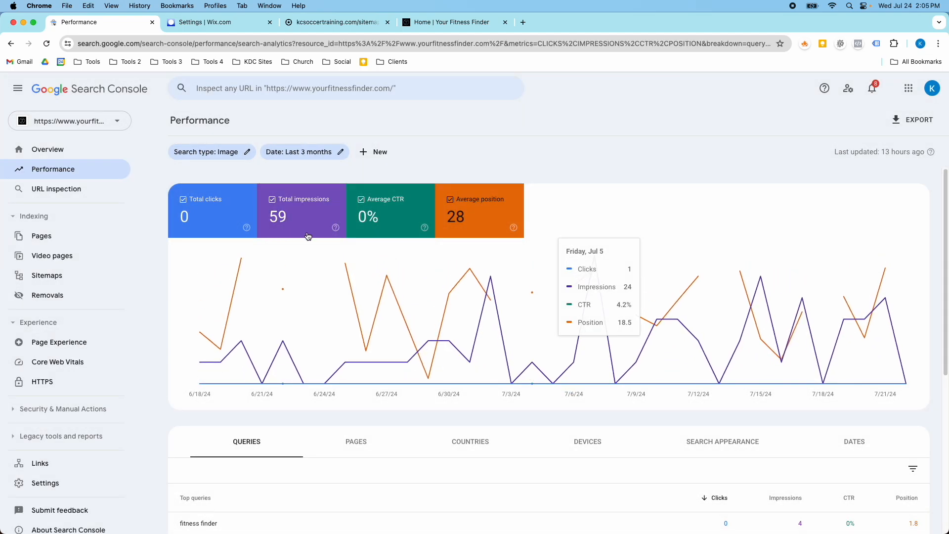
pyautogui.scroll(-5, 315, 244)
pyautogui.scroll(5, 315, 244)
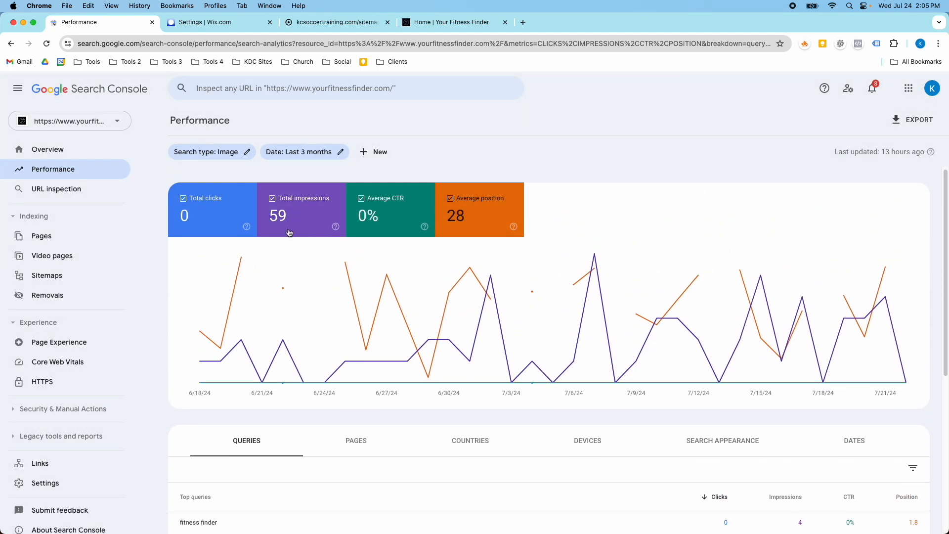
# Set the search type back to Web, review the queries, and return to the Wix Custom Code tab
pyautogui.click(239, 157)
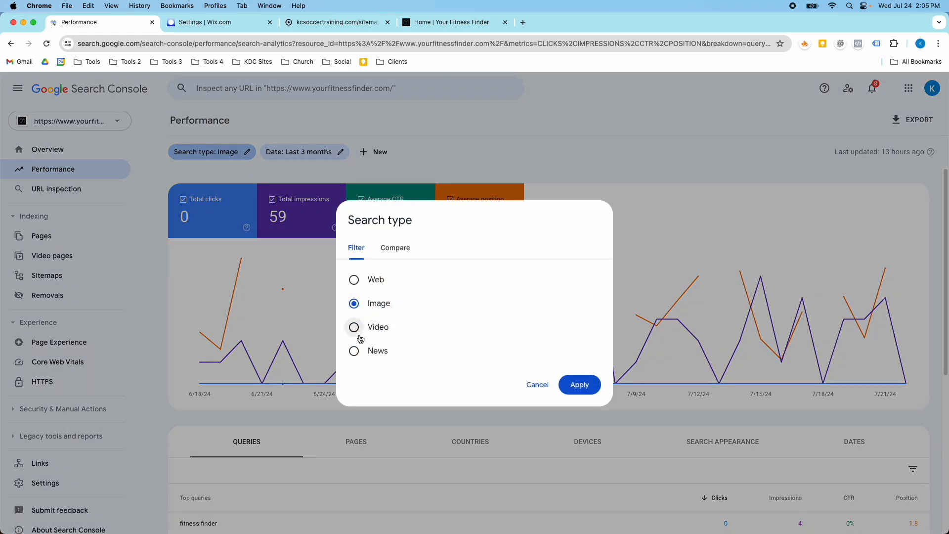
pyautogui.click(354, 279)
pyautogui.click(579, 385)
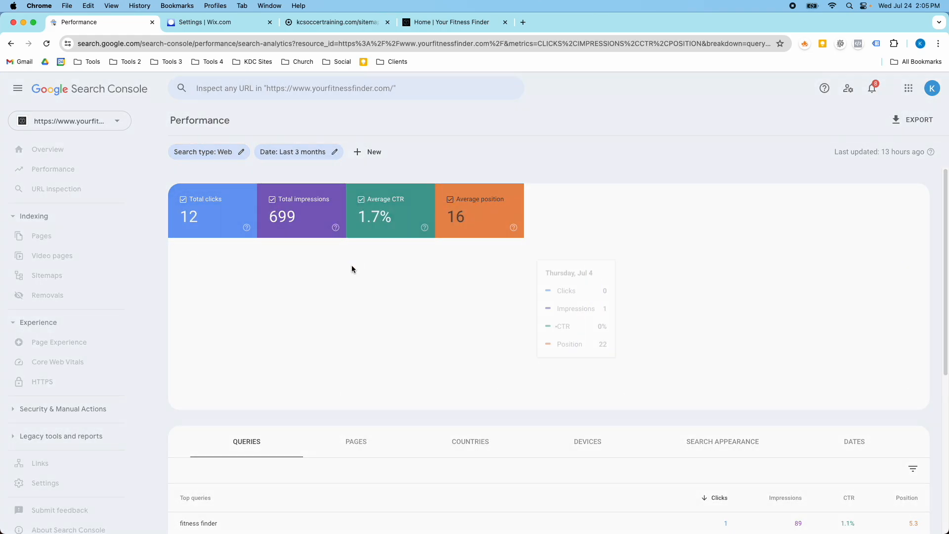
pyautogui.scroll(-5, 239, 263)
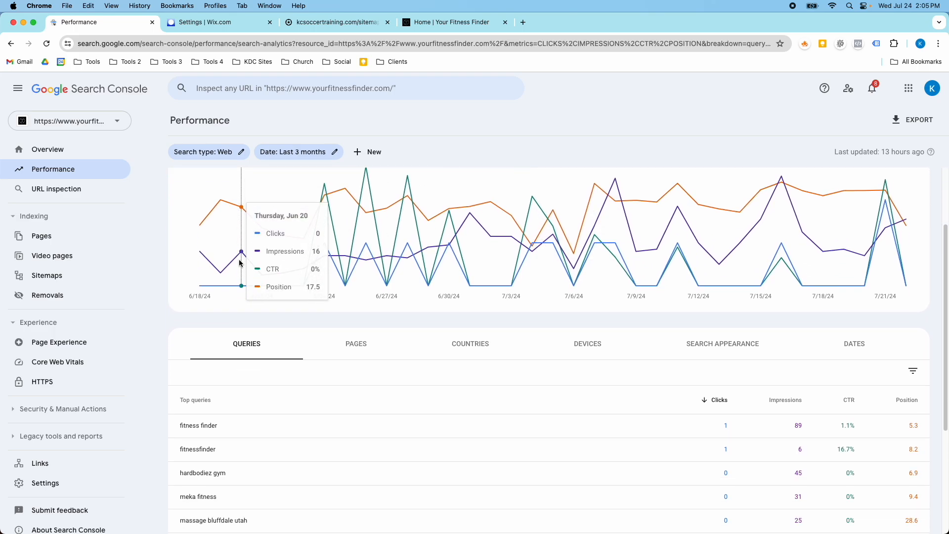
pyautogui.scroll(3, 239, 262)
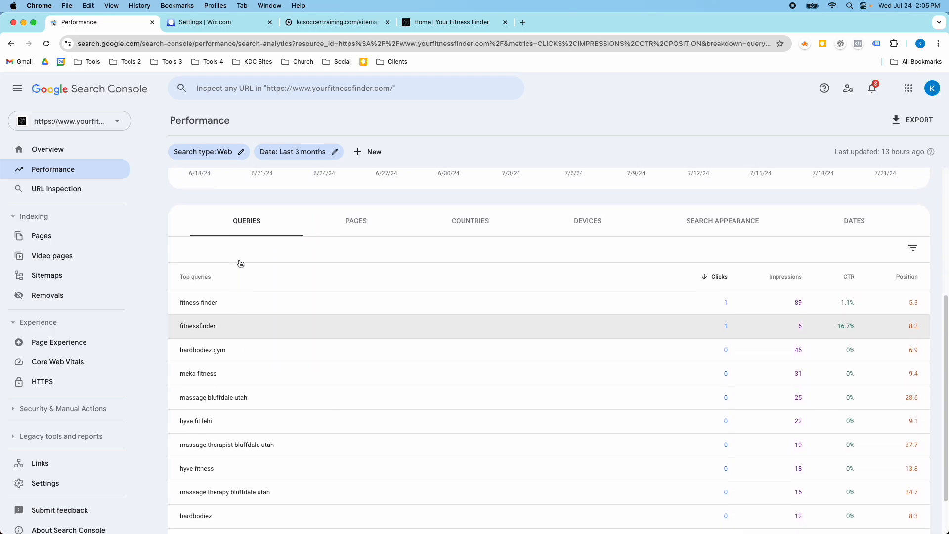
pyautogui.scroll(4, 240, 263)
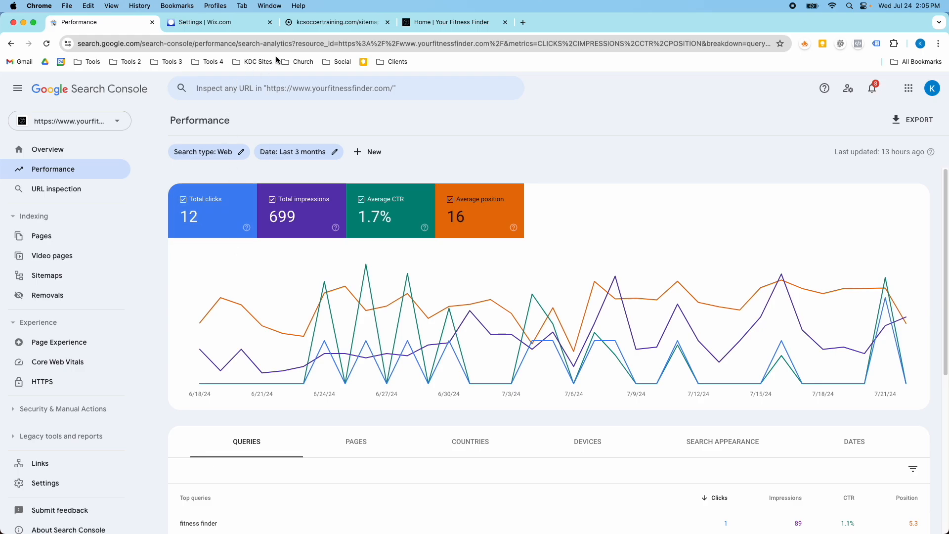
pyautogui.click(232, 25)
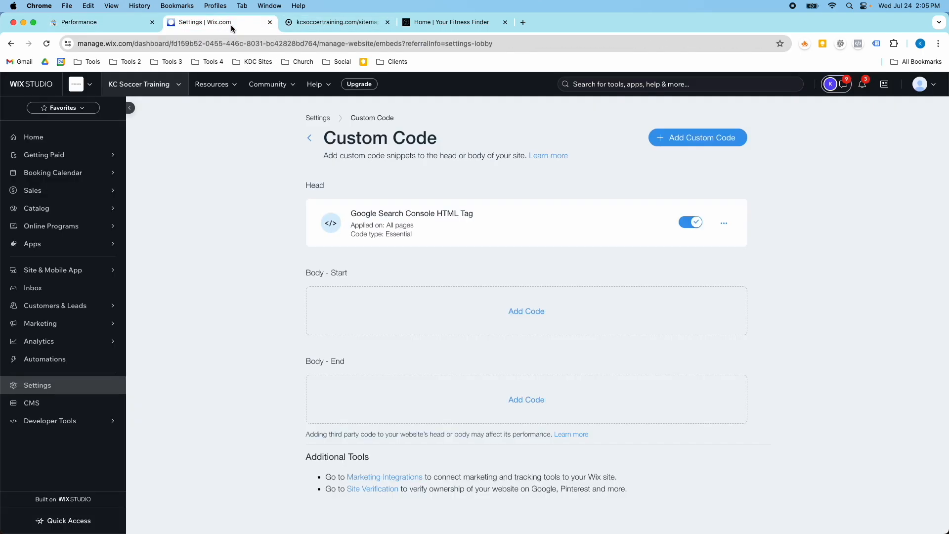
# Switch the Wix dashboard to the Your Fitness Finder site
pyautogui.click(180, 87)
pyautogui.scroll(-5, 193, 180)
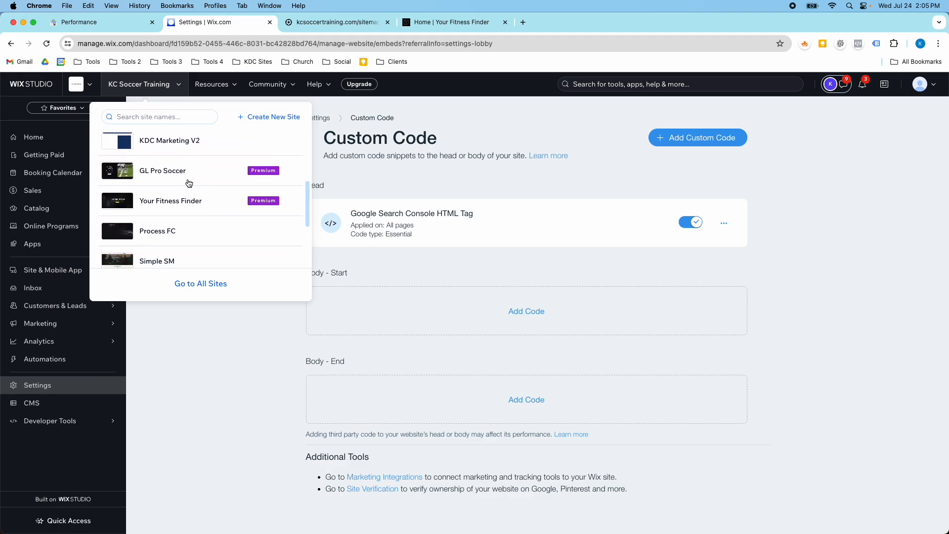
pyautogui.scroll(-1, 189, 183)
pyautogui.click(187, 184)
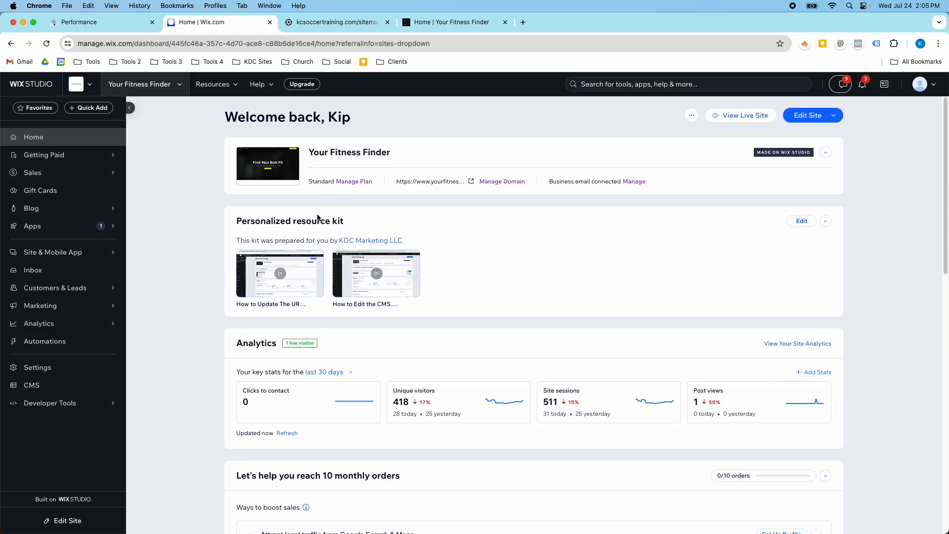
# Open the SEO page for the Your Fitness Finder site, passing through Marketing Home
pyautogui.moveTo(108, 294)
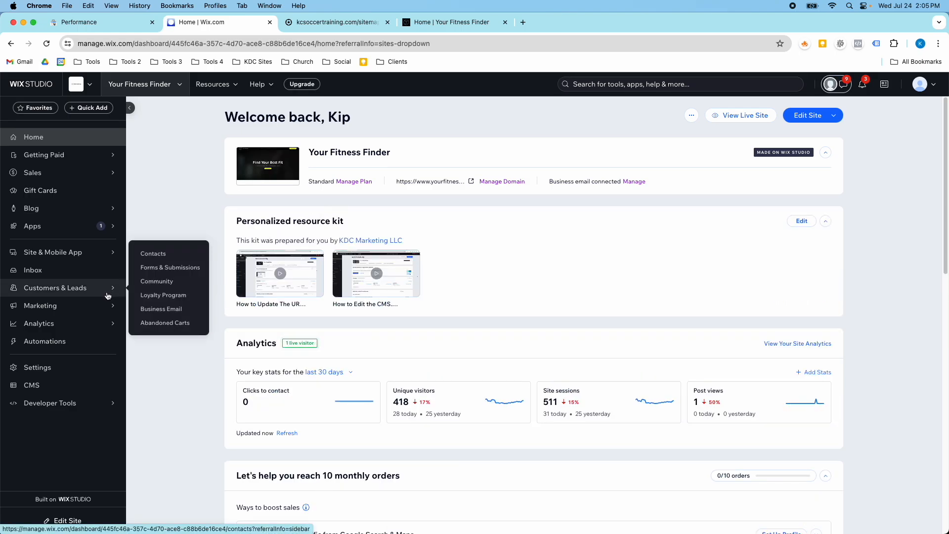
pyautogui.click(107, 307)
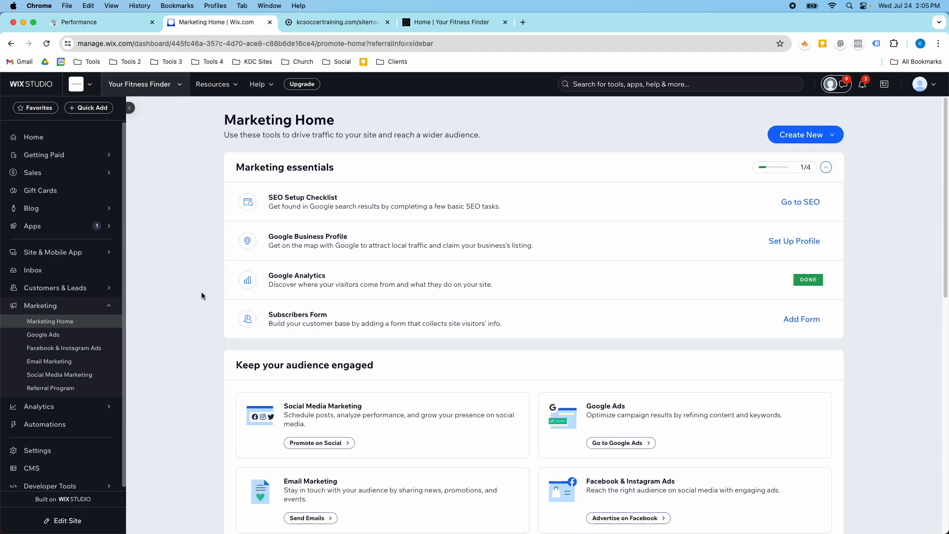
pyautogui.scroll(-15, 201, 293)
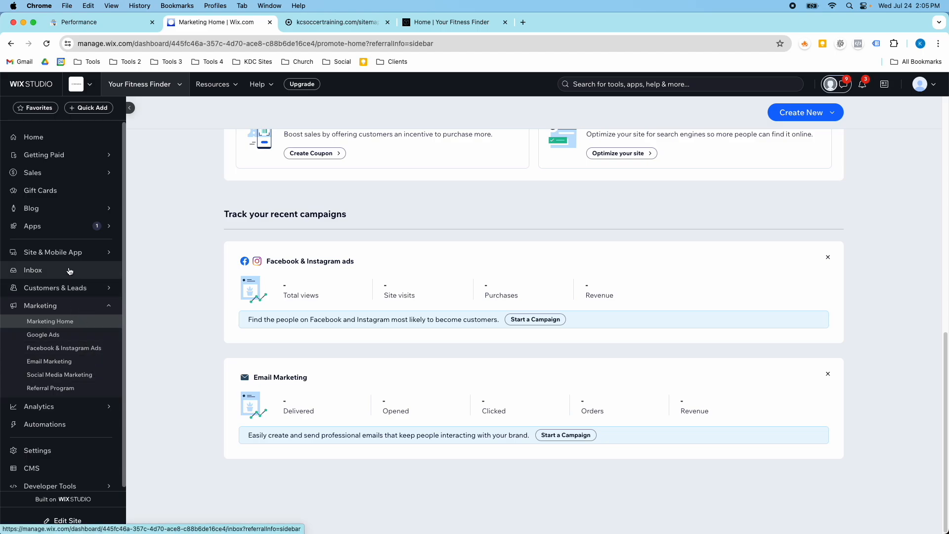
pyautogui.moveTo(71, 253)
pyautogui.moveTo(159, 231)
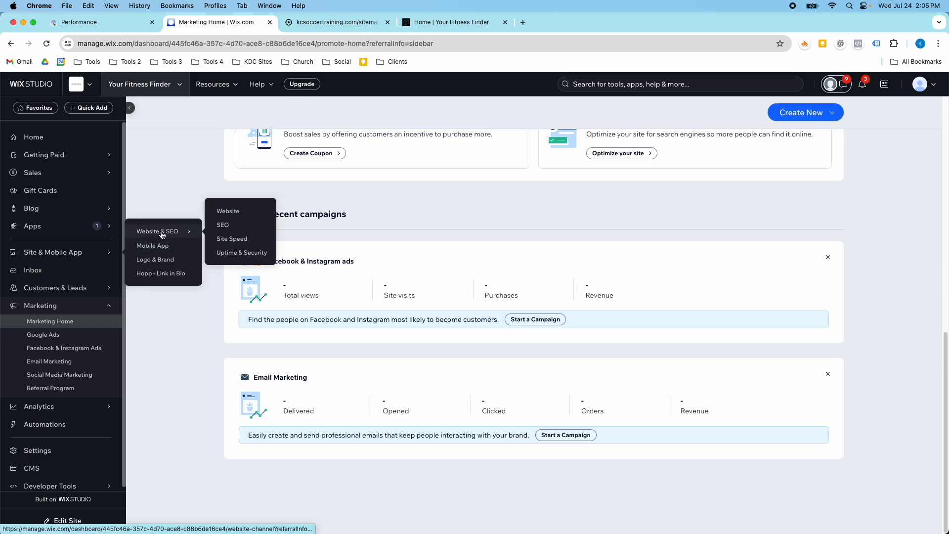
pyautogui.click(220, 226)
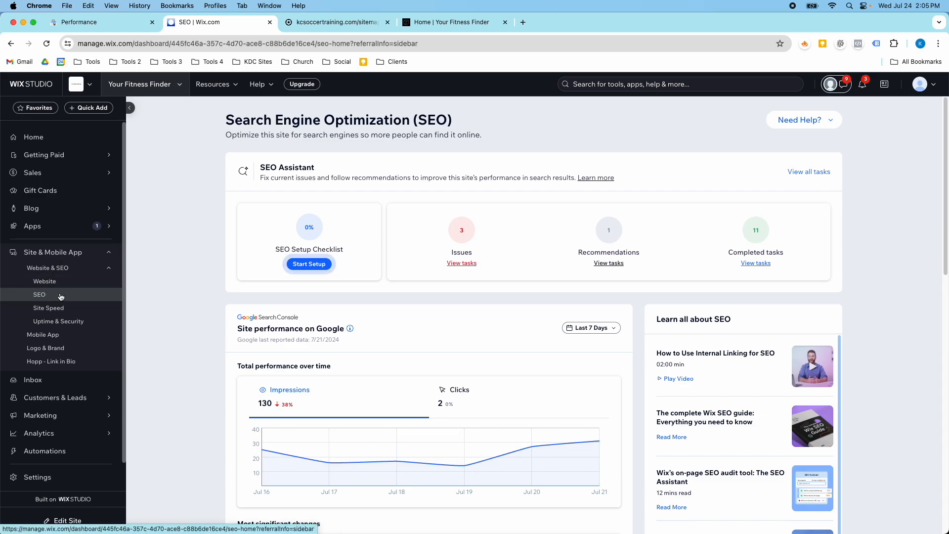
# Toggle the Site performance on Google chart between Clicks and Impressions and review it
pyautogui.scroll(-3, 217, 302)
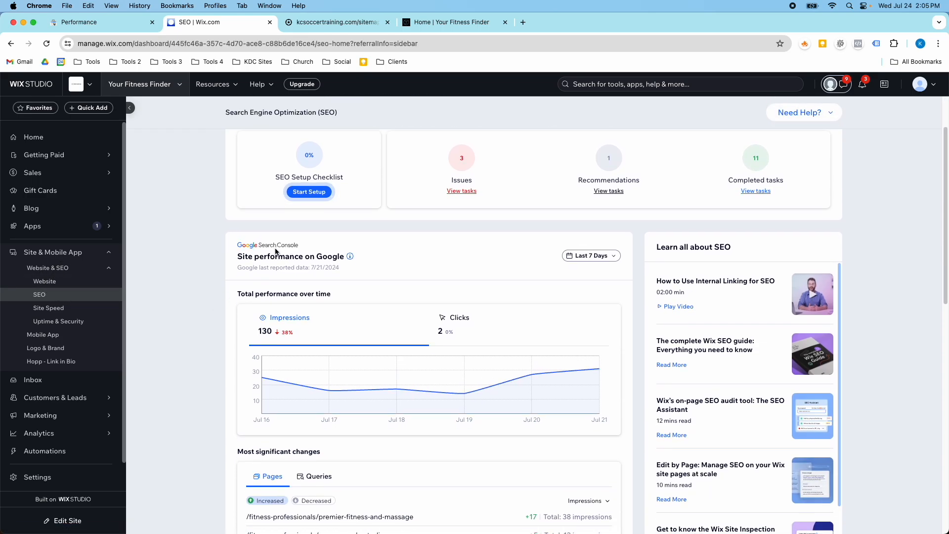
pyautogui.scroll(-1, 318, 271)
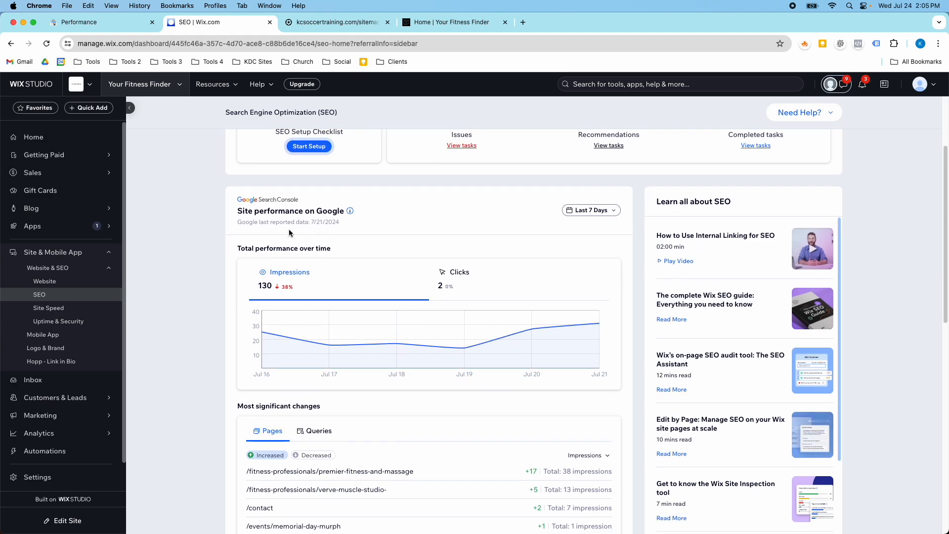
pyautogui.scroll(-1, 288, 229)
pyautogui.click(450, 244)
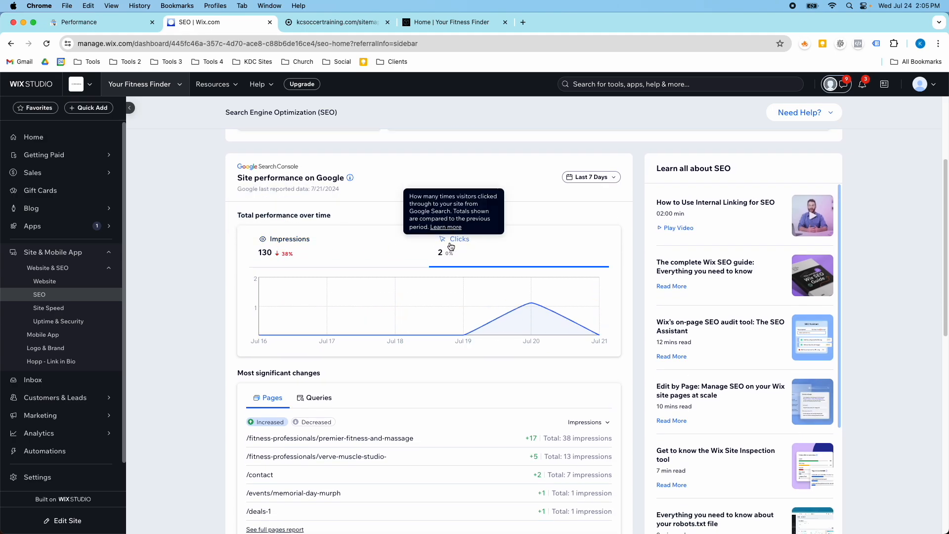
pyautogui.click(384, 257)
pyautogui.scroll(-3, 346, 261)
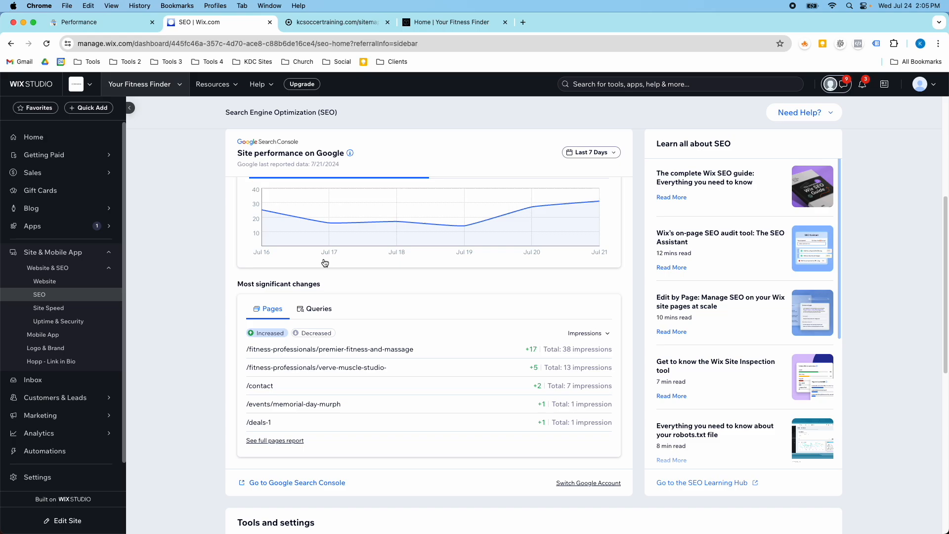
pyautogui.scroll(-1, 321, 259)
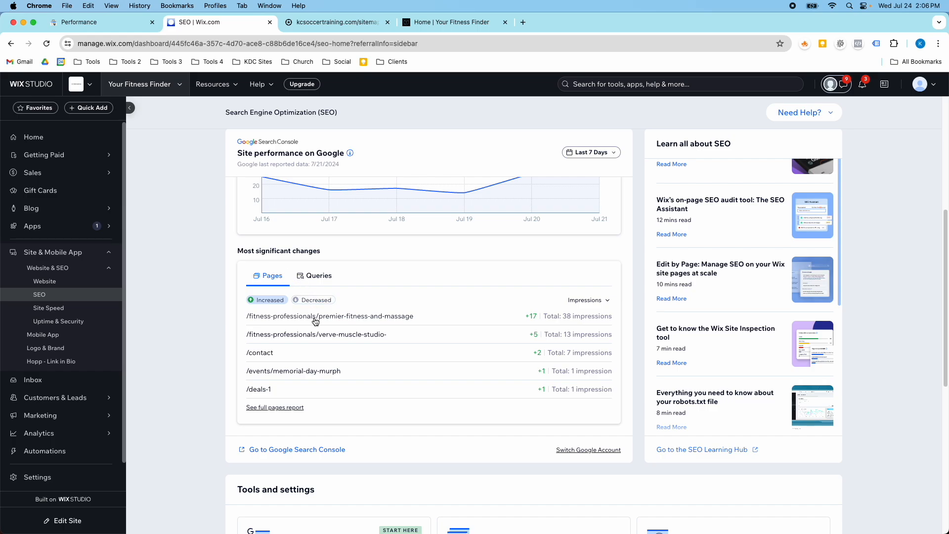
# Review the most significant changes, toggling Increased and Decreased and switching between Pages and Queries
pyautogui.click(317, 300)
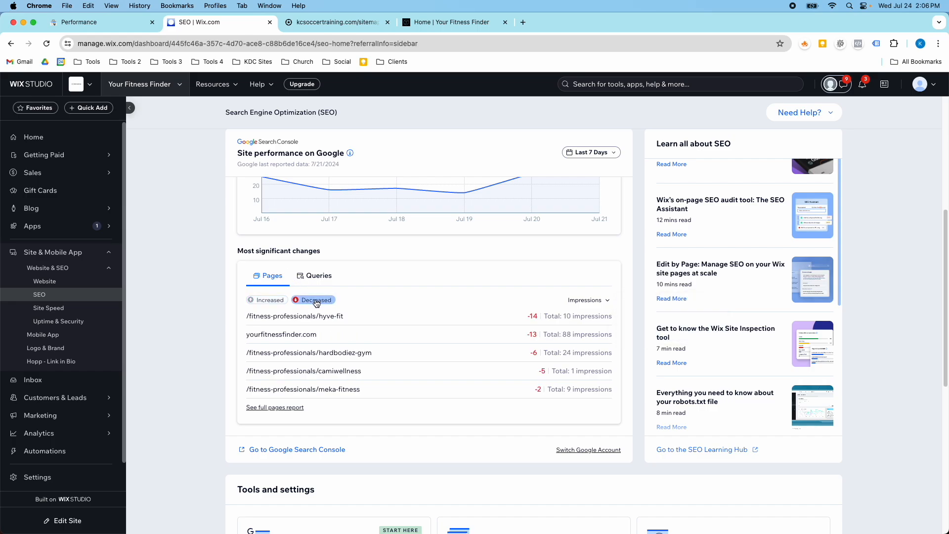
pyautogui.click(277, 302)
pyautogui.click(317, 276)
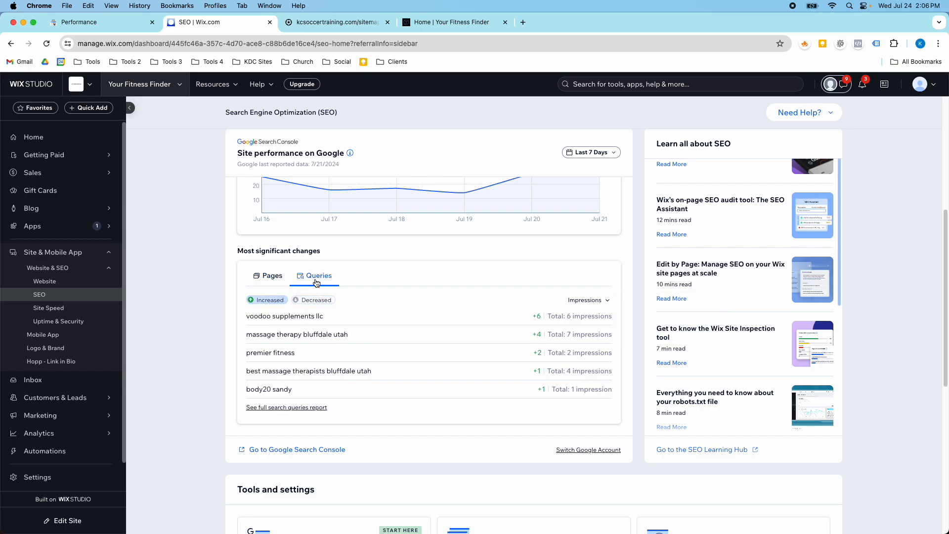
pyautogui.scroll(-3, 367, 315)
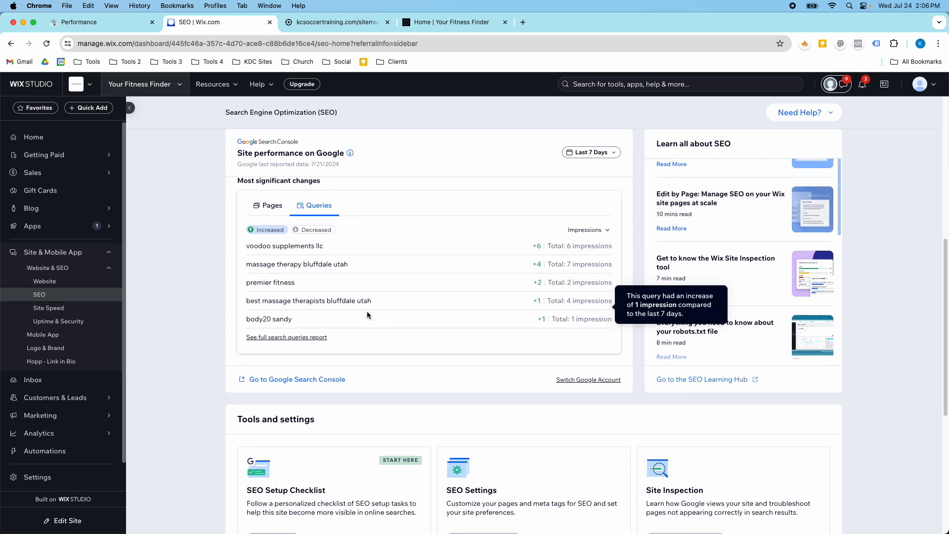
pyautogui.scroll(3, 324, 297)
pyautogui.click(277, 277)
pyautogui.scroll(10, 277, 276)
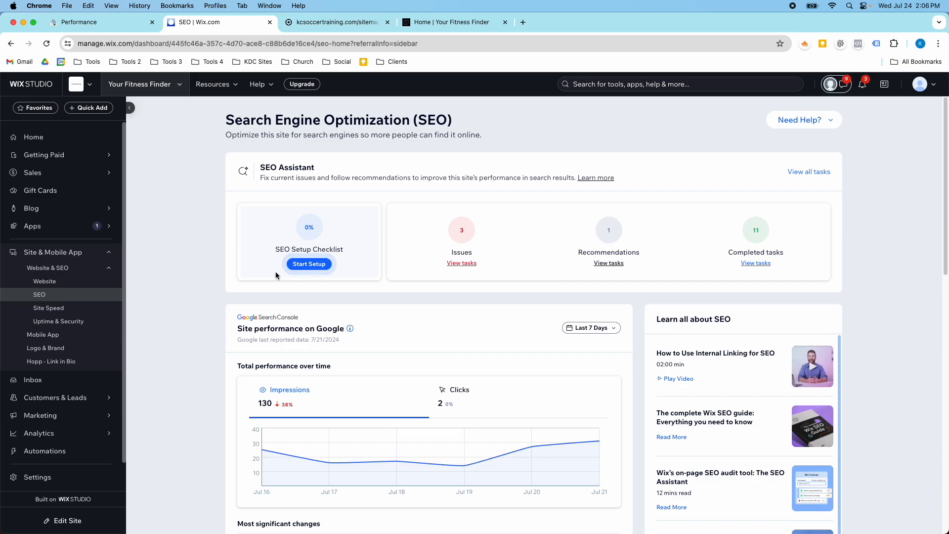
# Examine the daily values on the Impressions chart of the SEO page
pyautogui.scroll(-2, 298, 312)
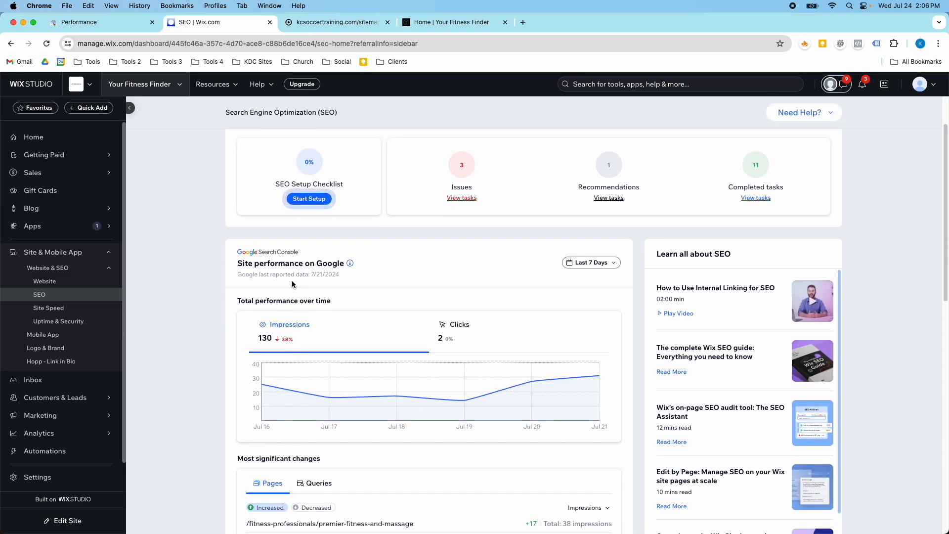
pyautogui.scroll(-1, 272, 306)
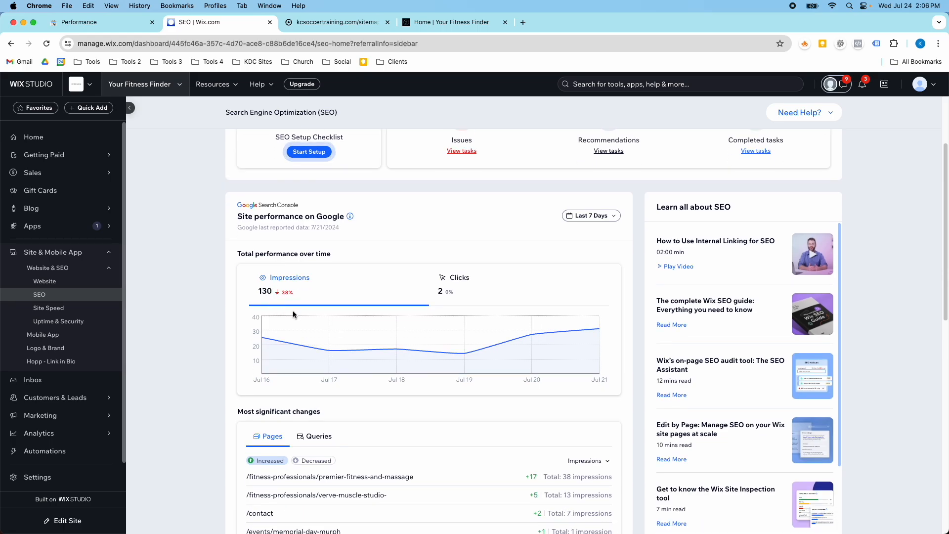
pyautogui.moveTo(306, 315)
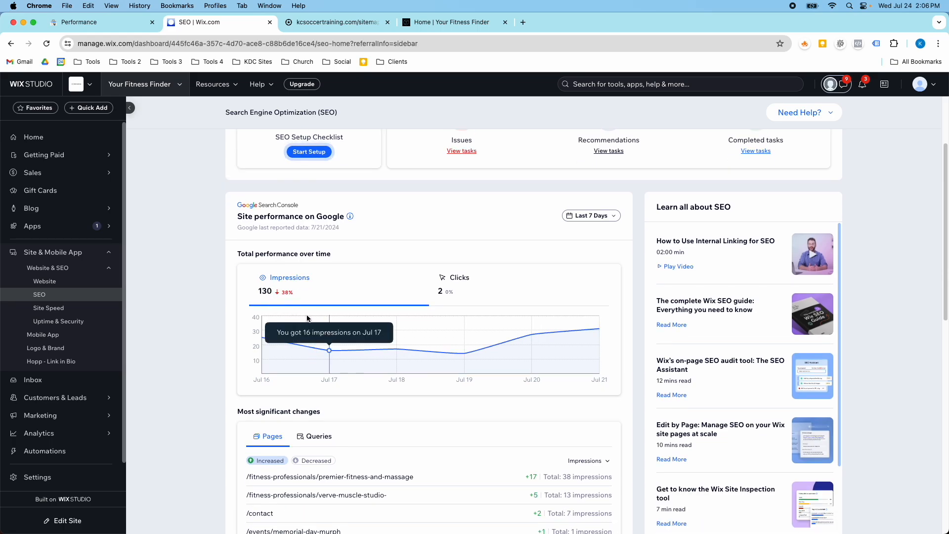
pyautogui.scroll(-1, 309, 318)
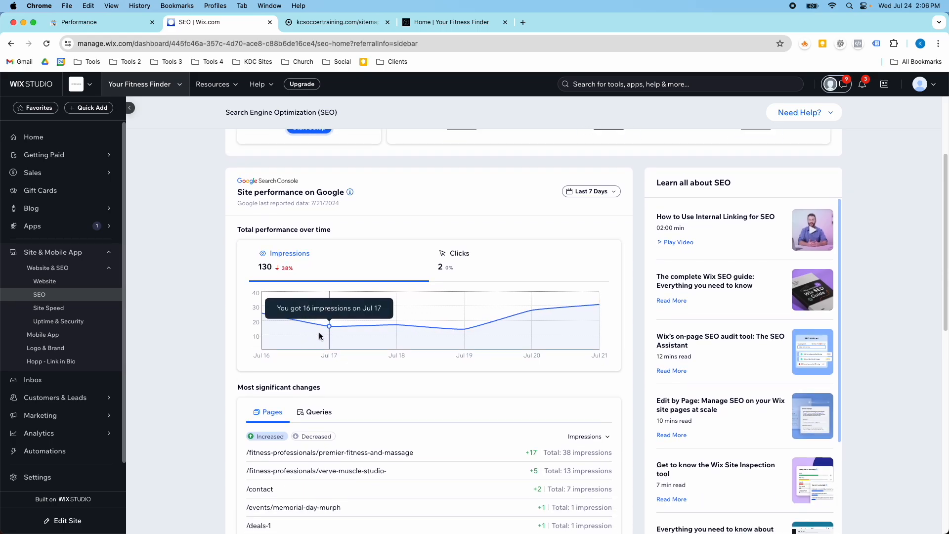
pyautogui.scroll(4, 319, 336)
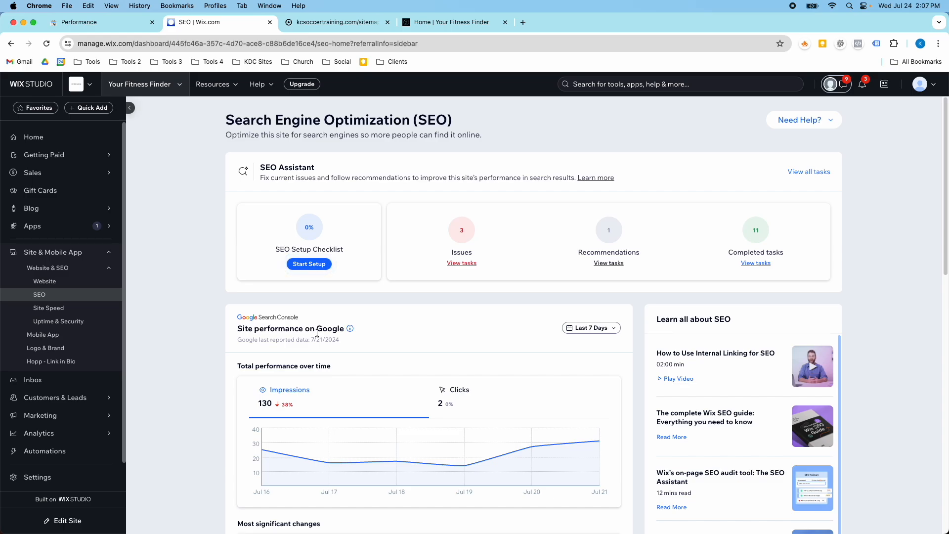
# Compare the Search Console Performance report with the Wix SEO page figures
pyautogui.click(103, 25)
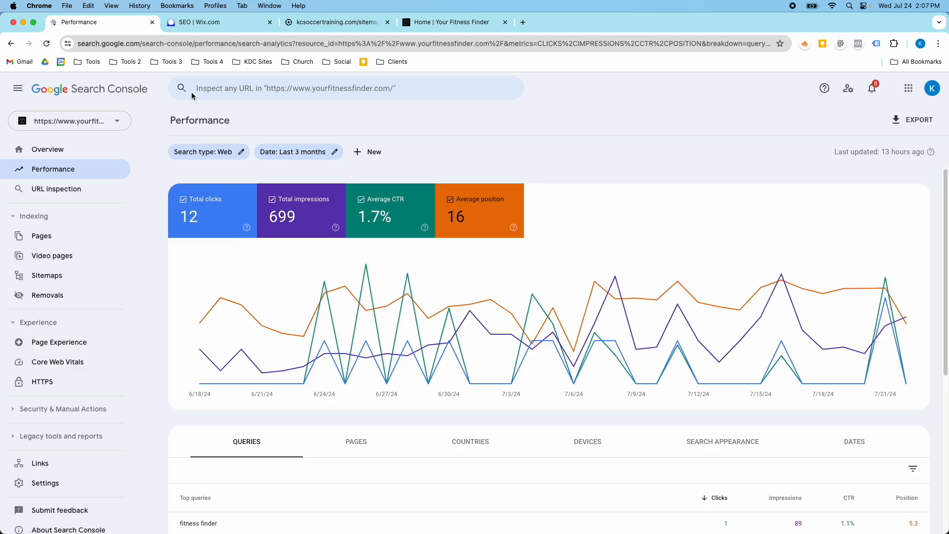
pyautogui.click(234, 25)
pyautogui.scroll(-2, 91, 310)
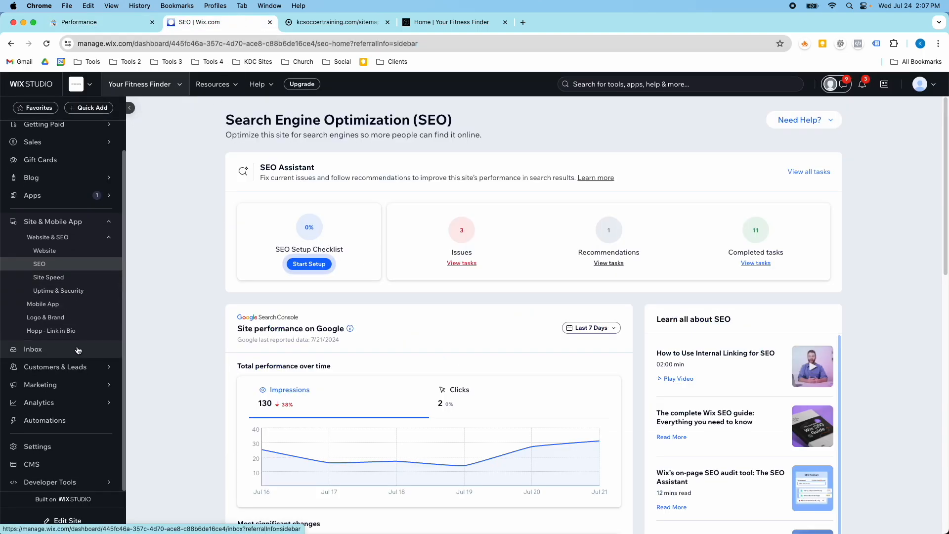
# Open the Your Fitness Finder Custom Code settings to check its tags, then return to the dashboard home
pyautogui.click(70, 447)
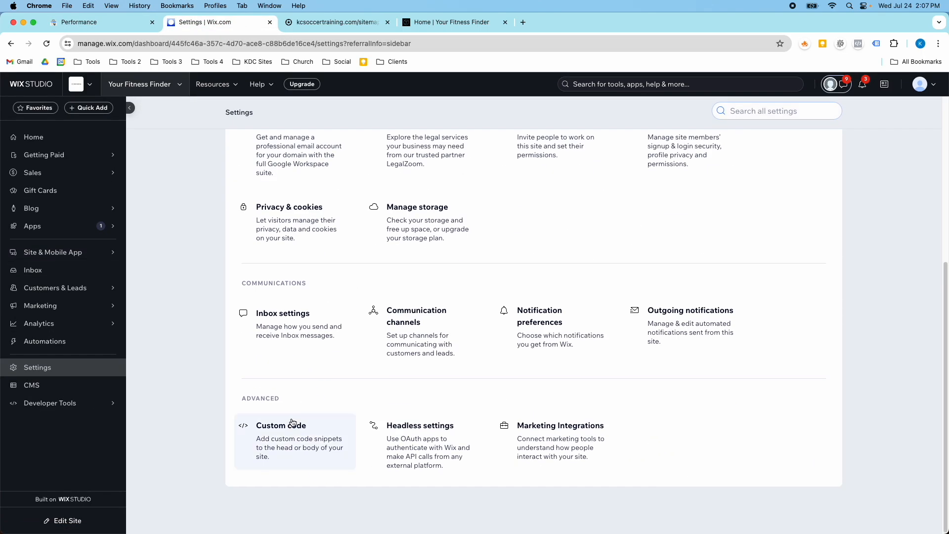
pyautogui.click(292, 423)
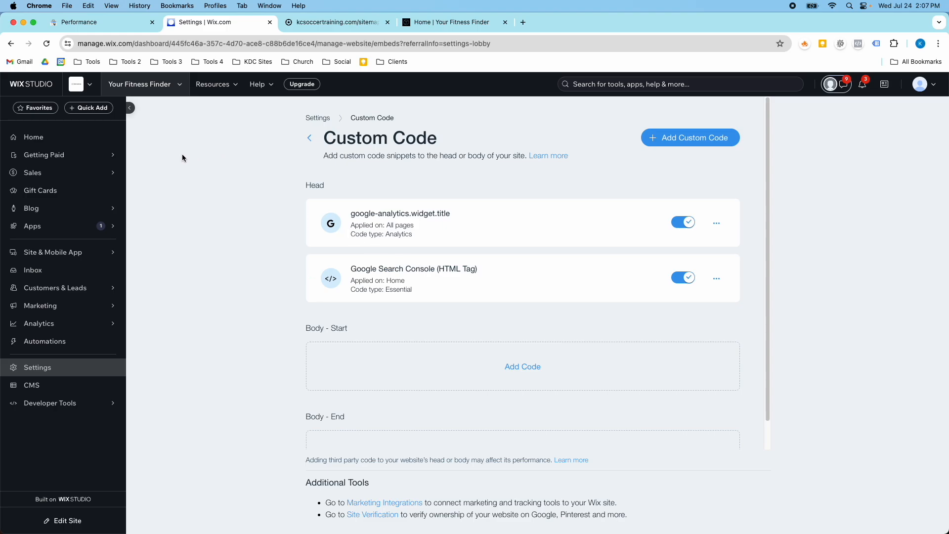
pyautogui.click(87, 145)
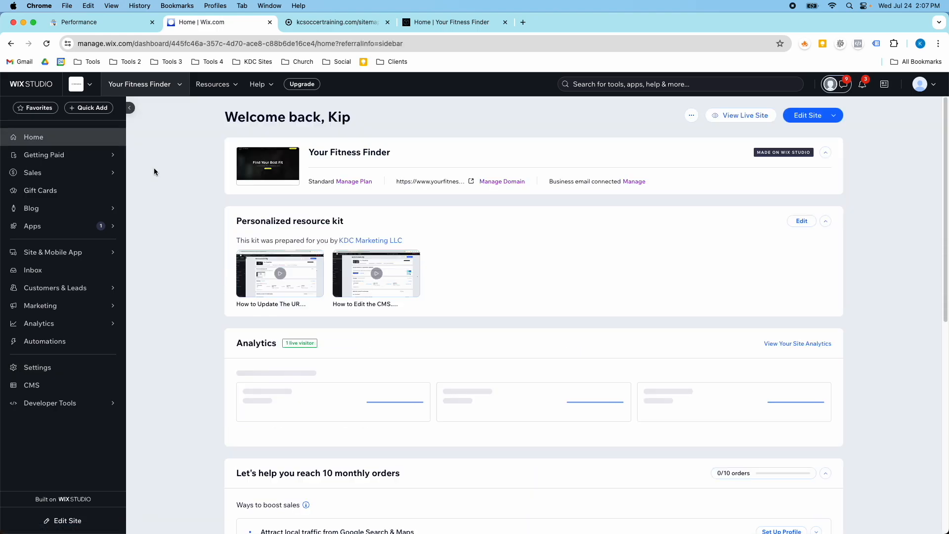